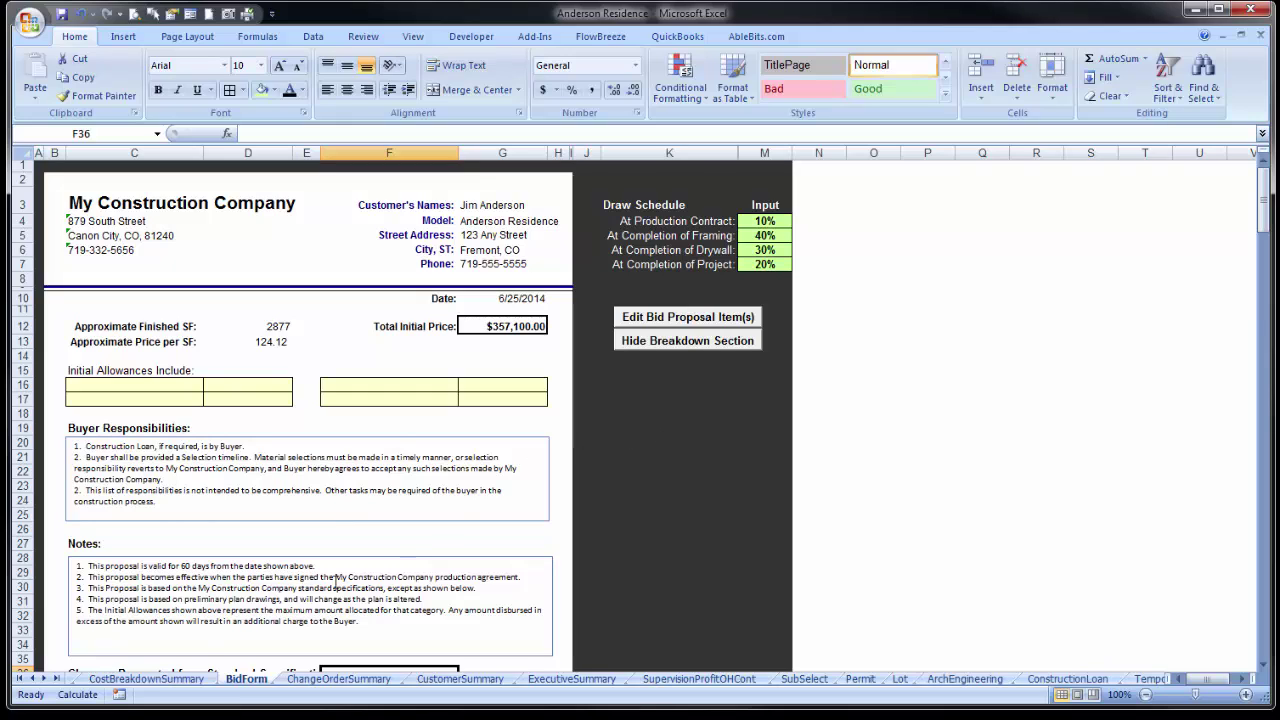
Open the KeyInfo sheet and review the project's takeoff quantities for labor, roofing, plumbing, windows and doors
left_click(31, 679)
left_click(31, 679)
left_click(168, 679)
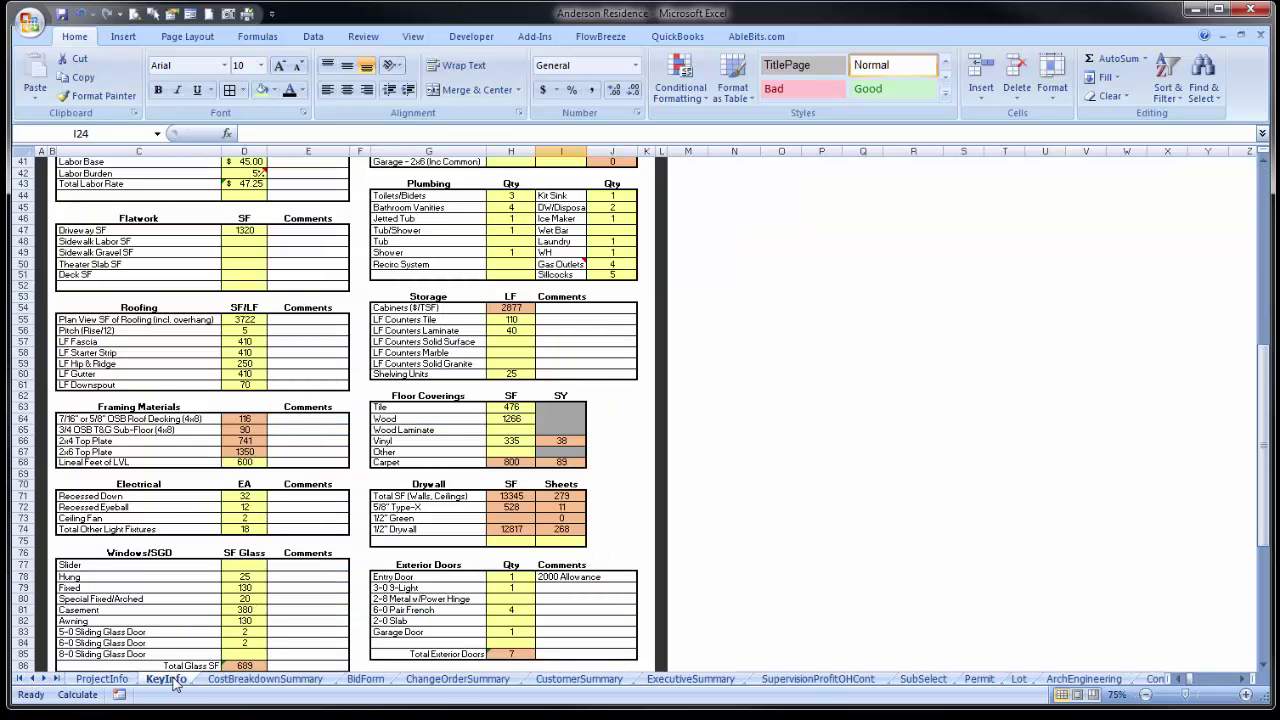
scroll(294, 524, "up", 5)
scroll(294, 524, "down", 4)
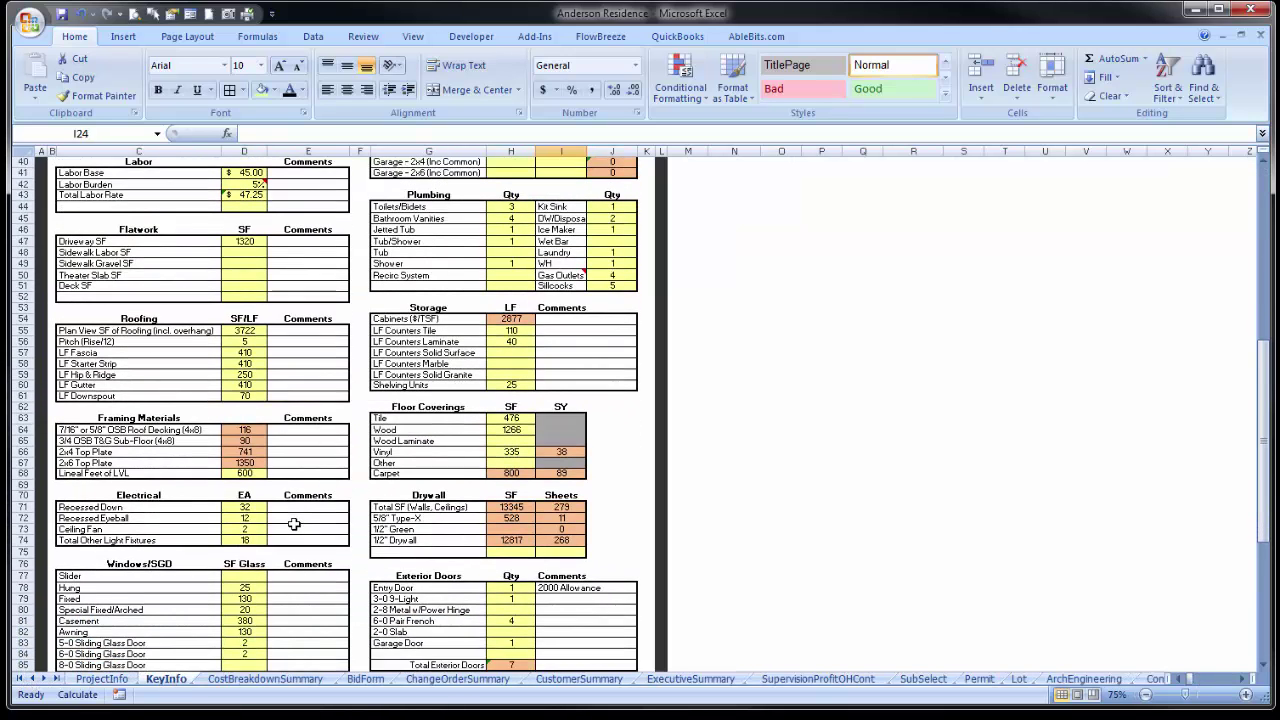
scroll(294, 524, "down", 1)
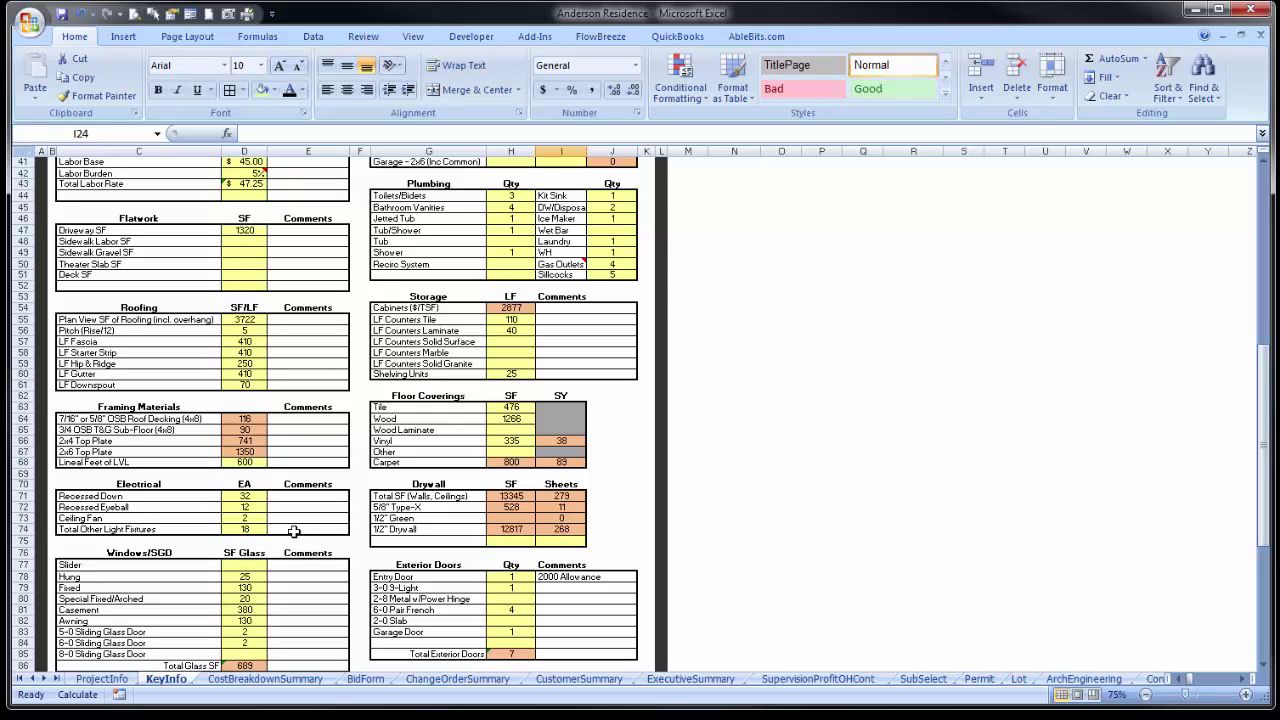
Open the CostBreakdownSummary sheet and review the estimated costs for project overhead and hard cost items
left_click(279, 684)
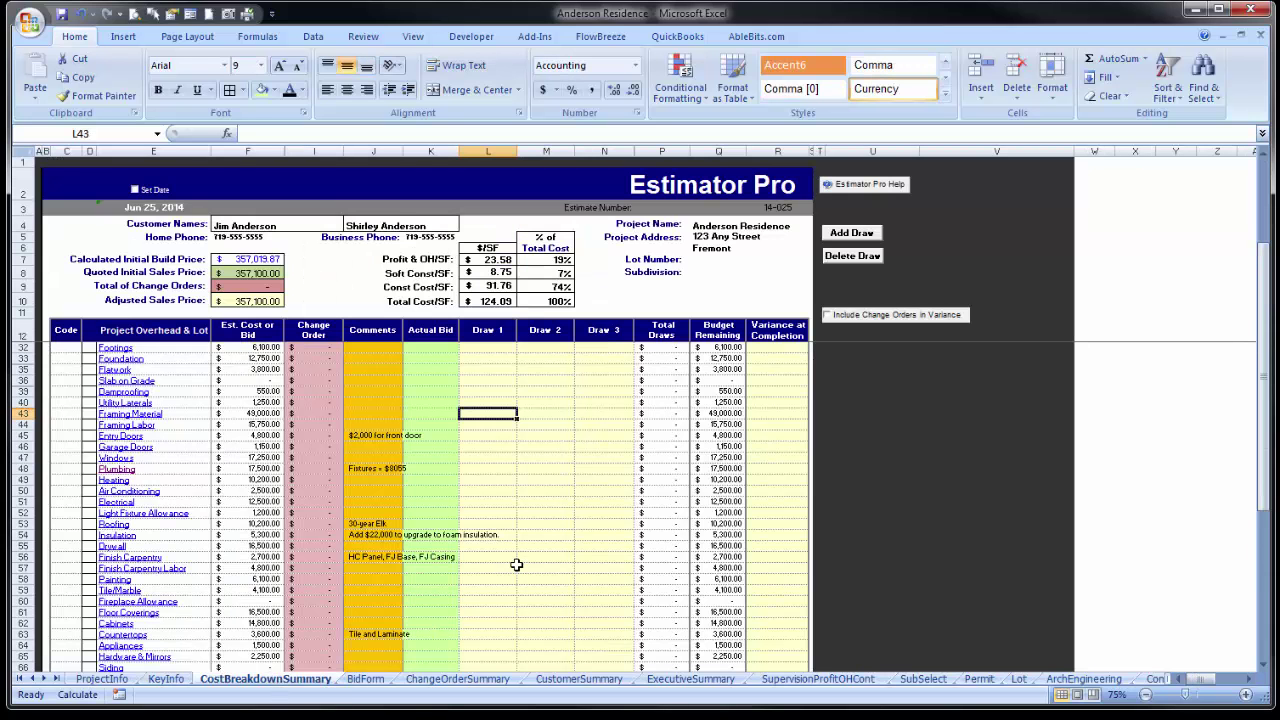
scroll(516, 565, "down", 1)
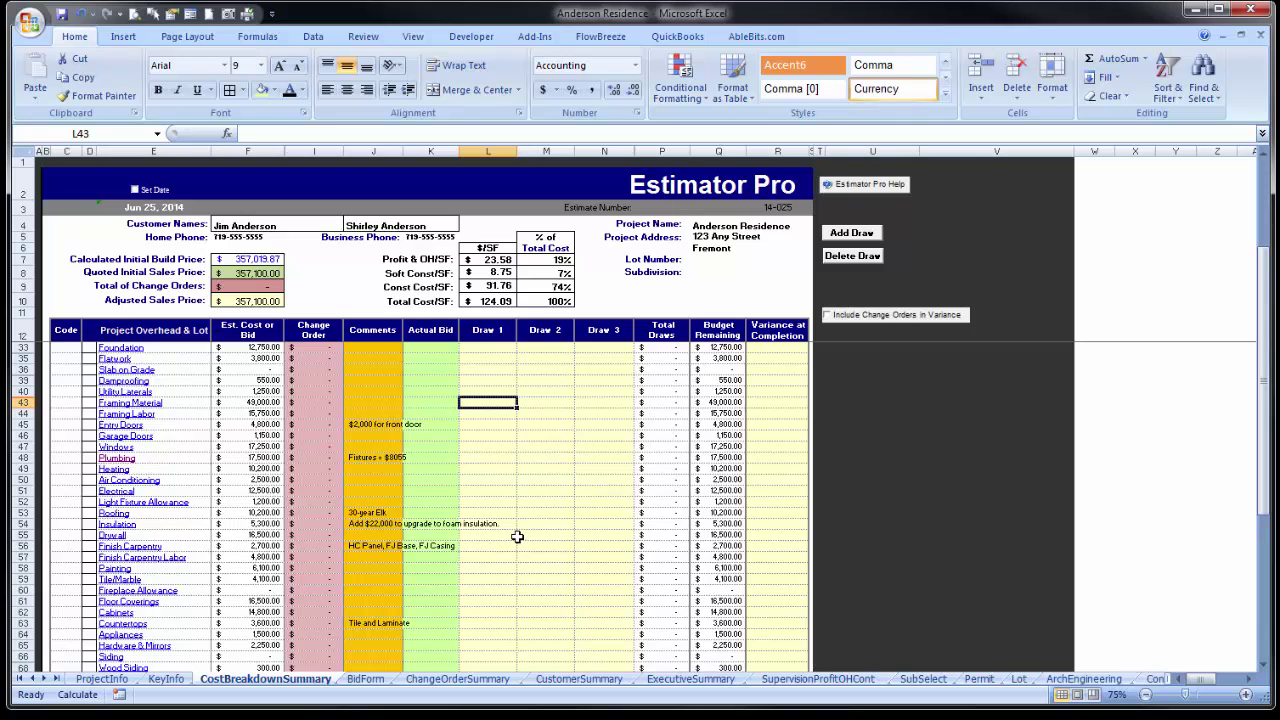
scroll(567, 519, "up", 2)
scroll(567, 519, "up", 2)
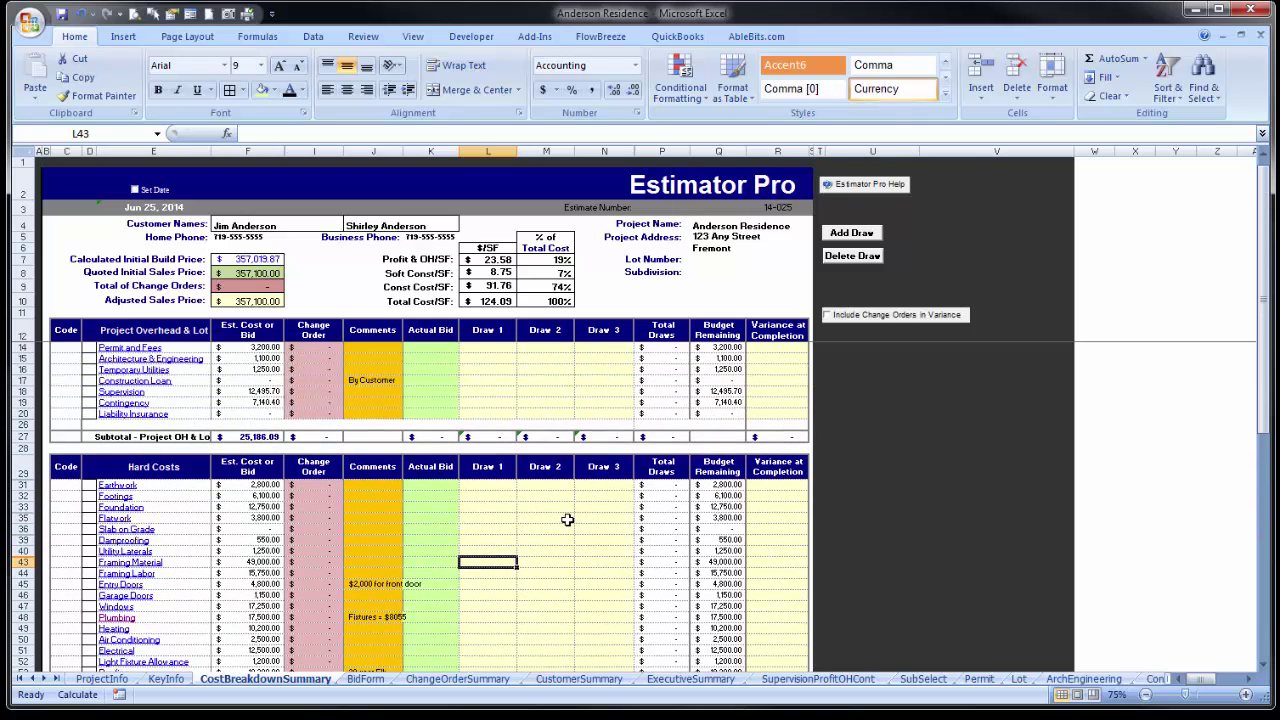
Return to the BidForm sheet and set the At Completion of Framing draw to 0% in the Draw Schedule
left_click(377, 683)
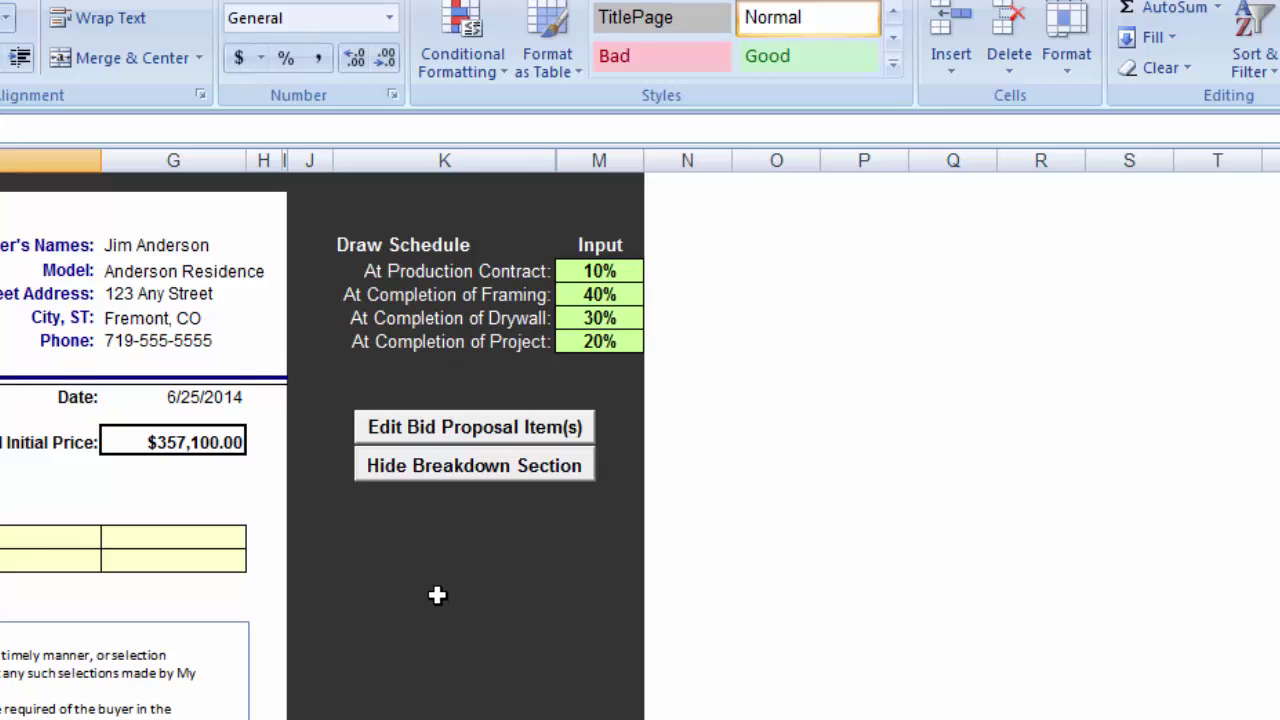
left_click(569, 294)
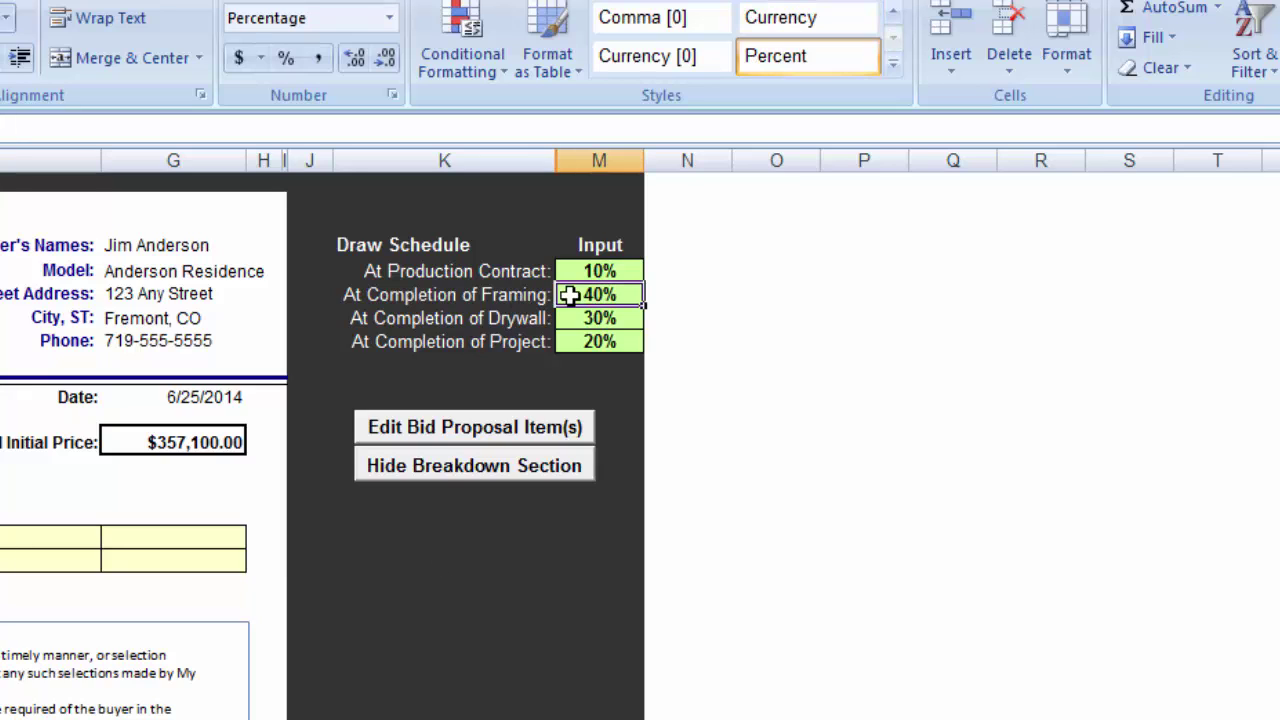
type("0")
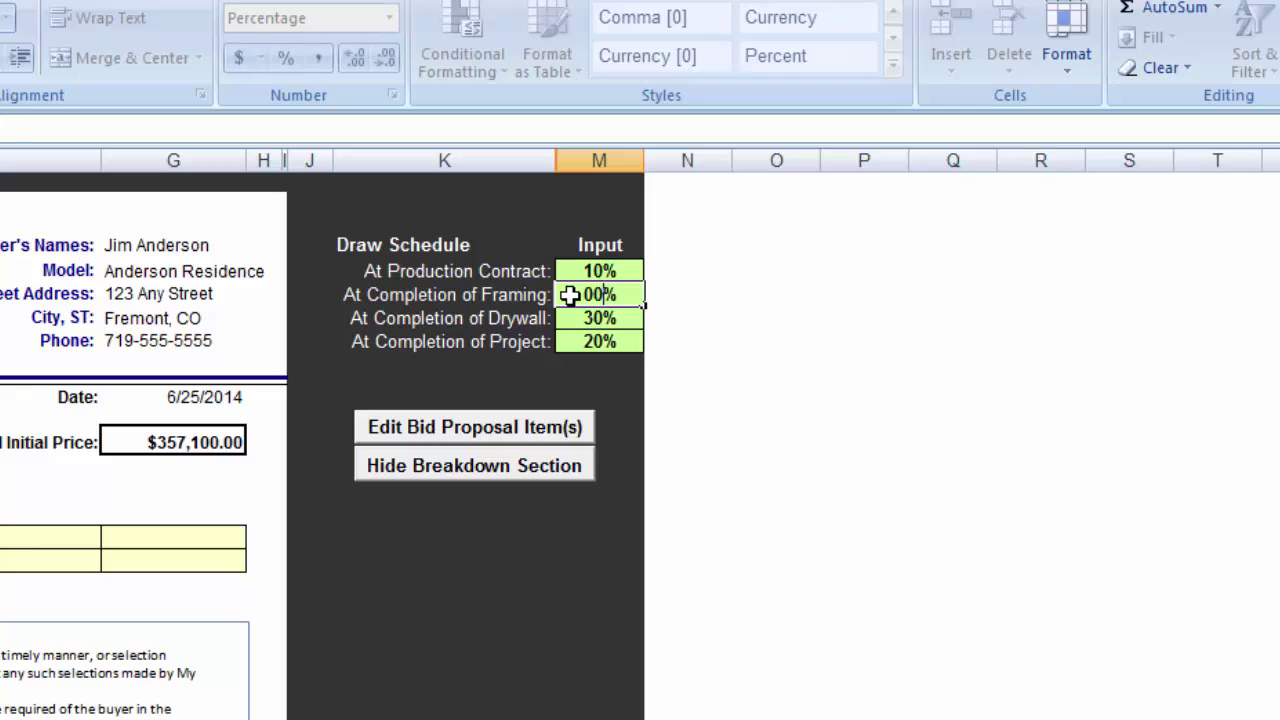
key("Return")
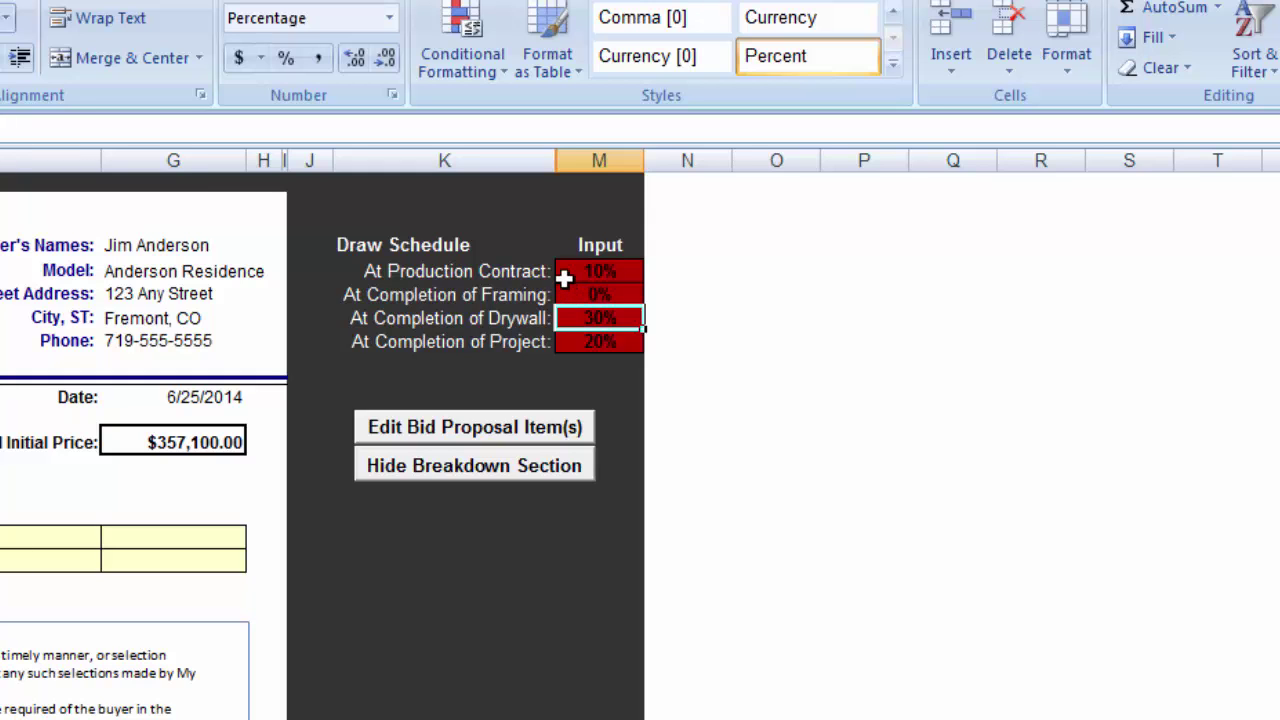
Set the At Completion of Framing draw to 40% and look over the lower sections of the bid form
left_click(582, 299)
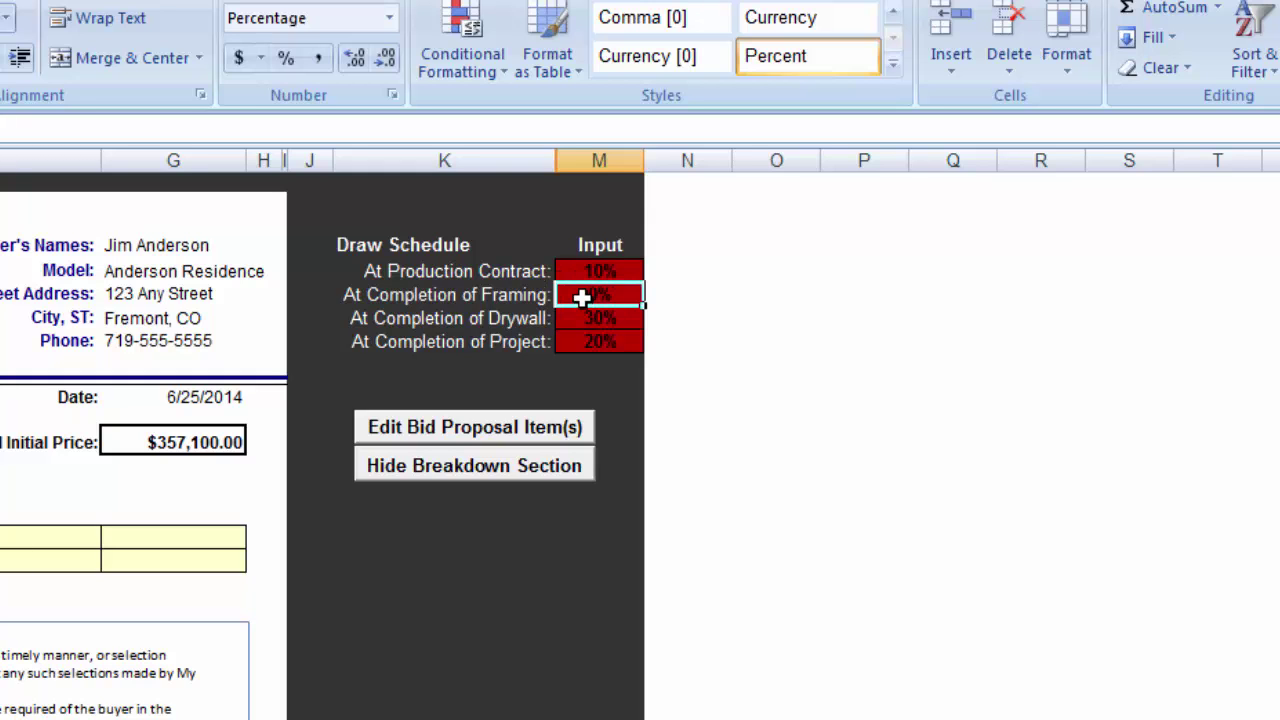
type("40")
key("Return")
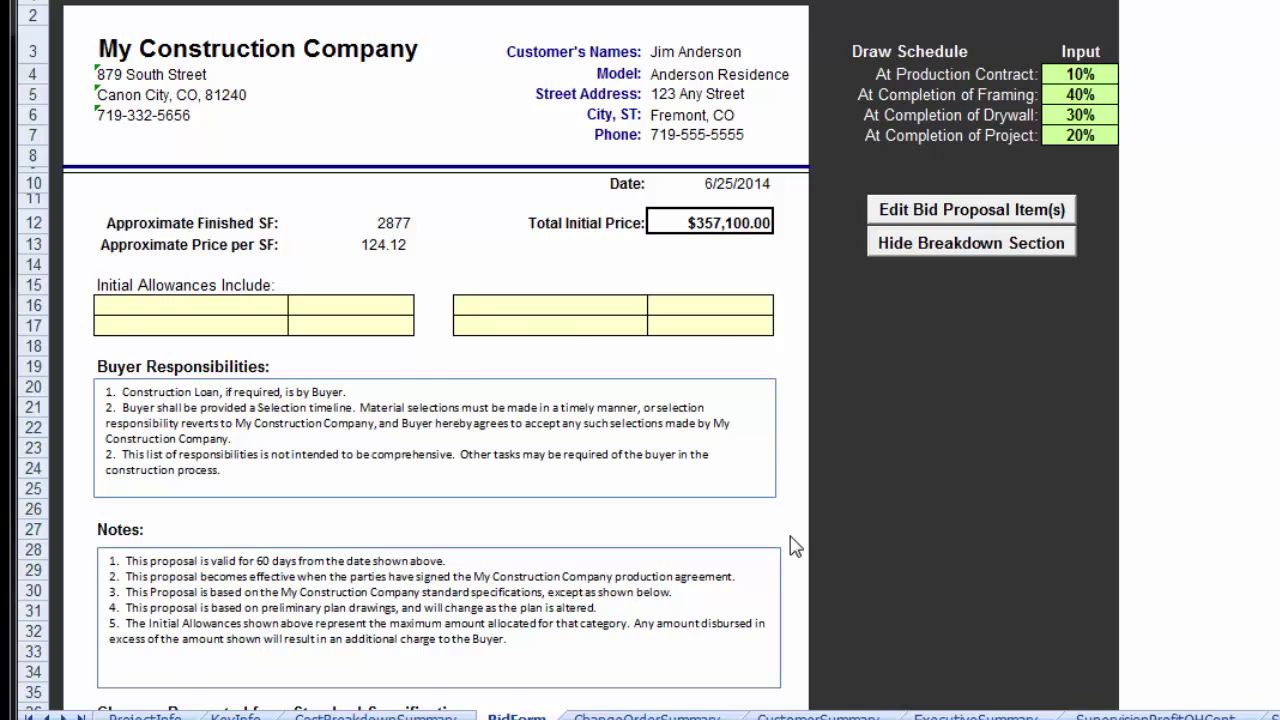
scroll(790, 540, "down", 3)
scroll(790, 536, "down", 1)
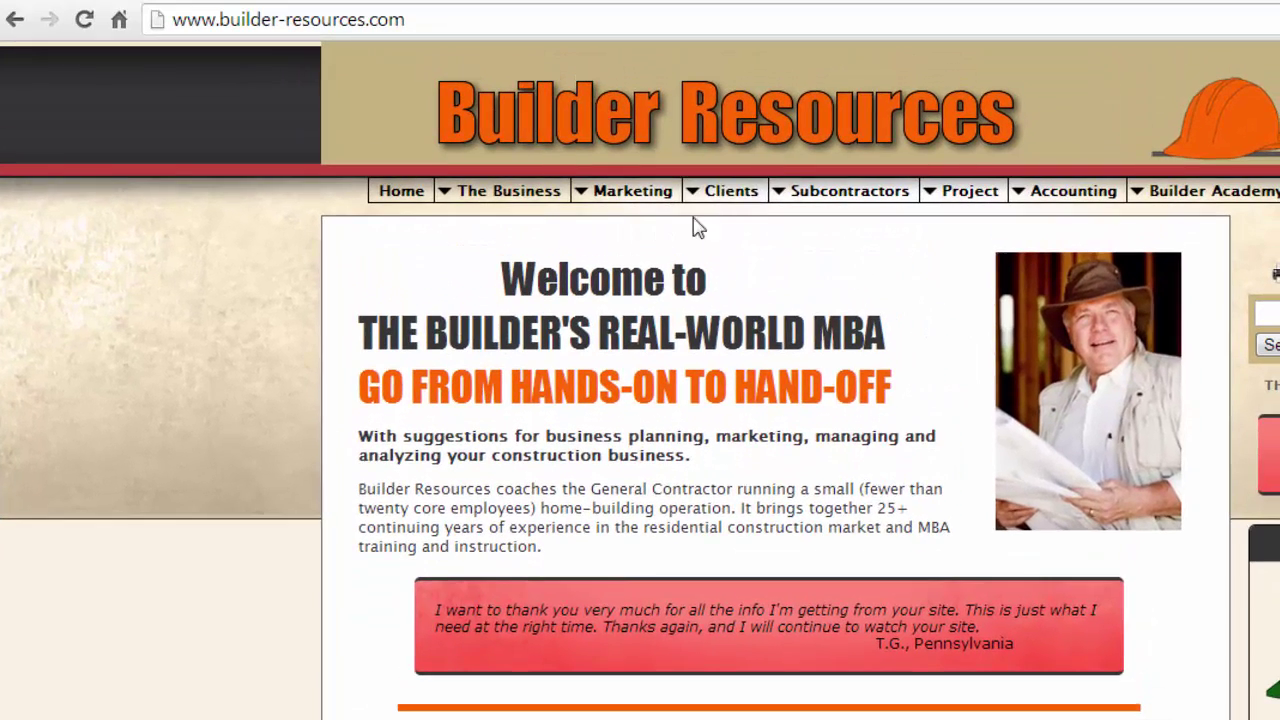
Switch to the Builder Resources website in the browser, open the Client Contract Series page and look through it
mouse_move(736, 200)
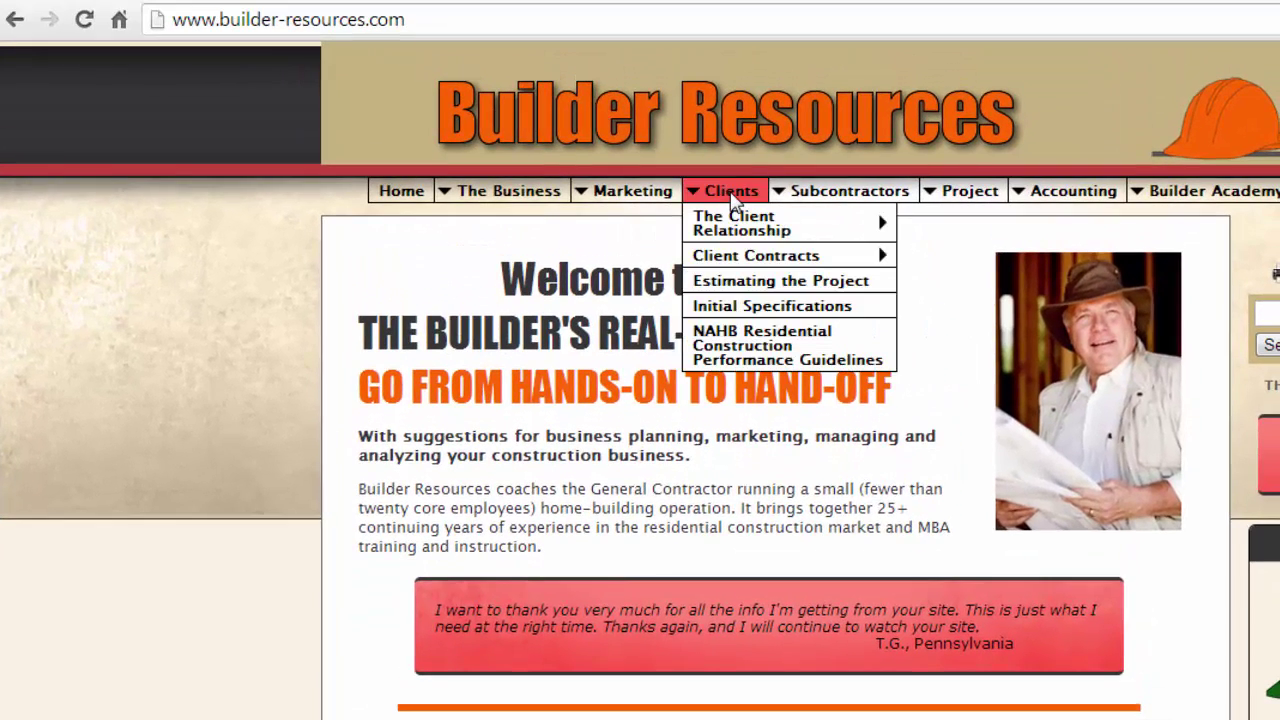
mouse_move(745, 262)
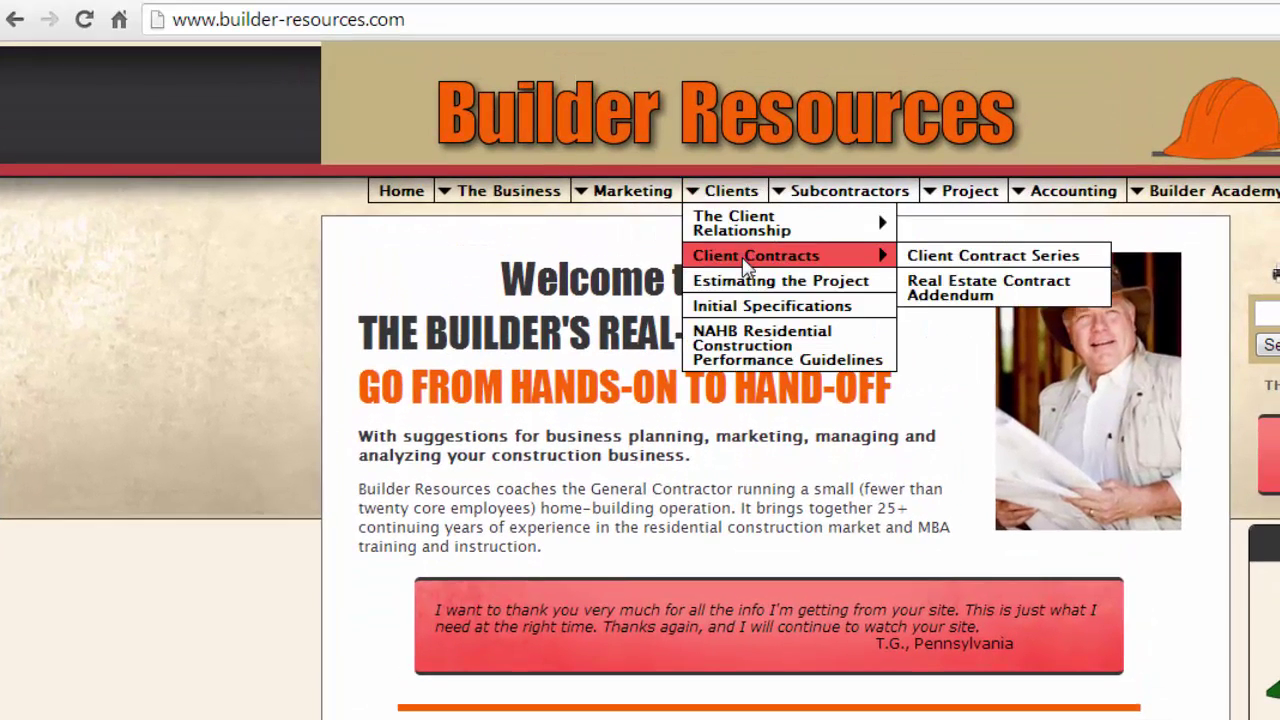
left_click(980, 258)
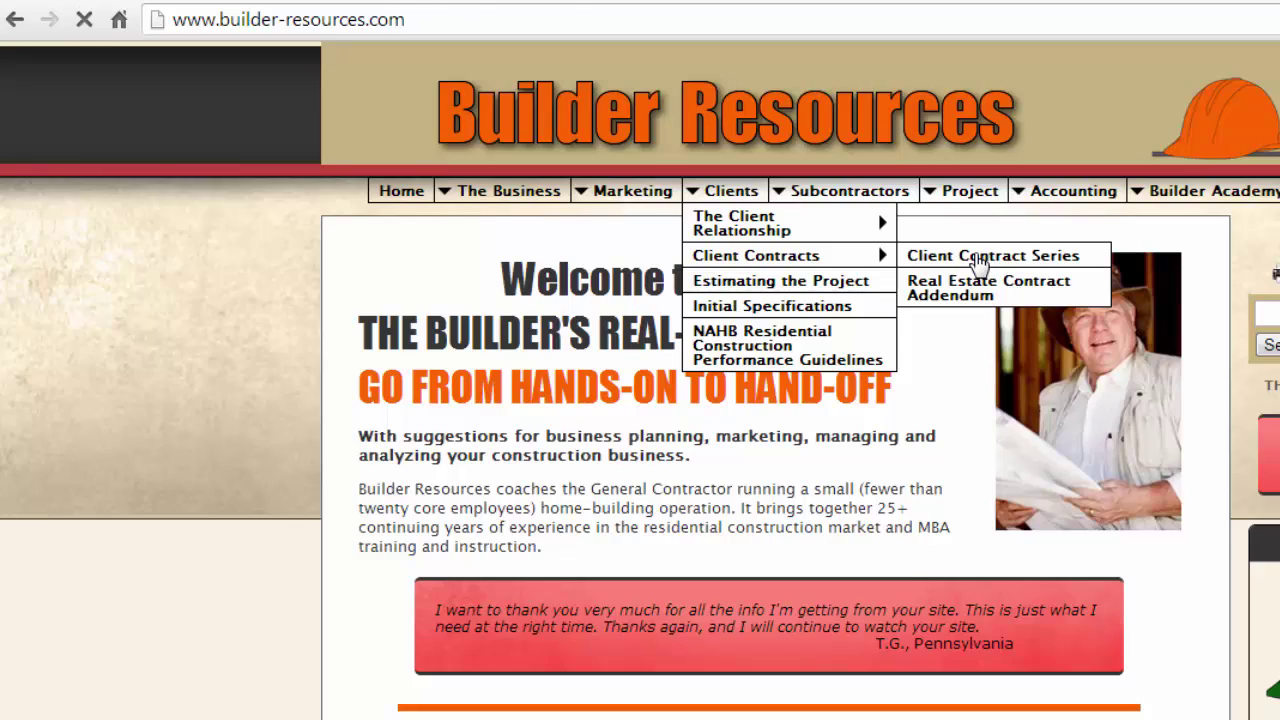
scroll(617, 500, "down", 10)
scroll(615, 500, "down", 20)
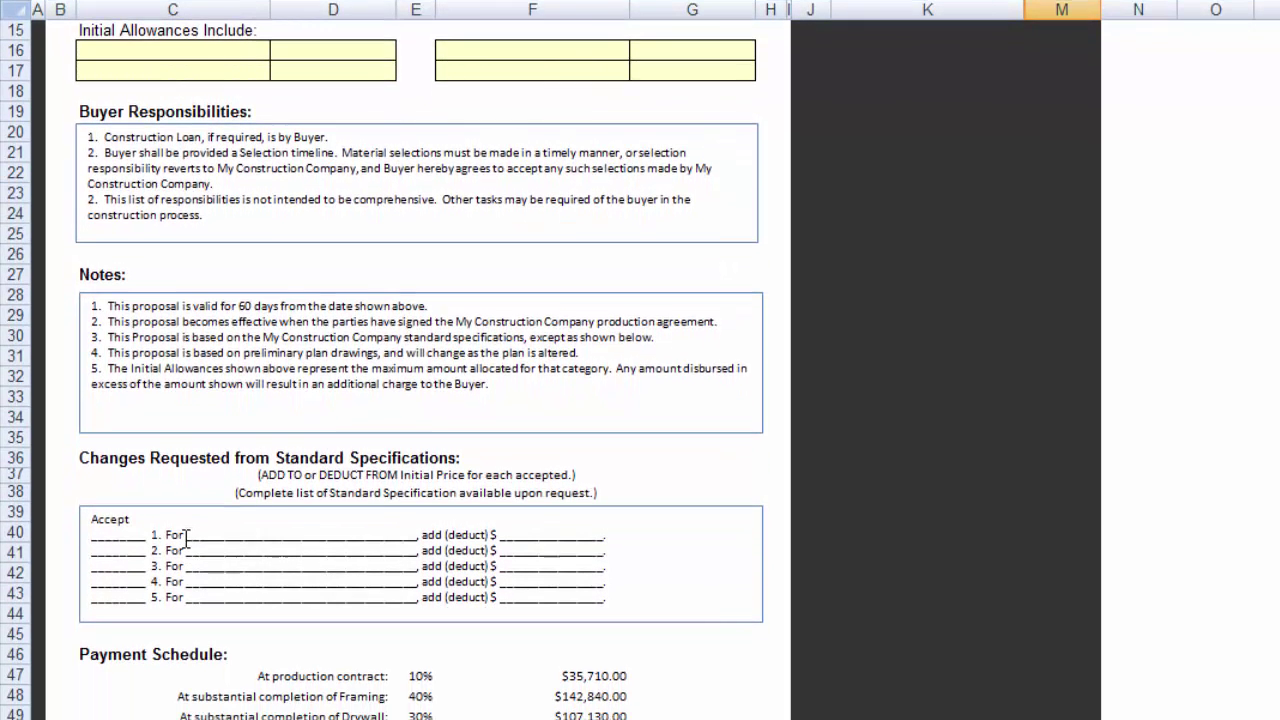
Back in the Excel bid form, replace the description blank of the first requested change with "upgrade to foam insulation"
left_click_drag(186, 538, 414, 535)
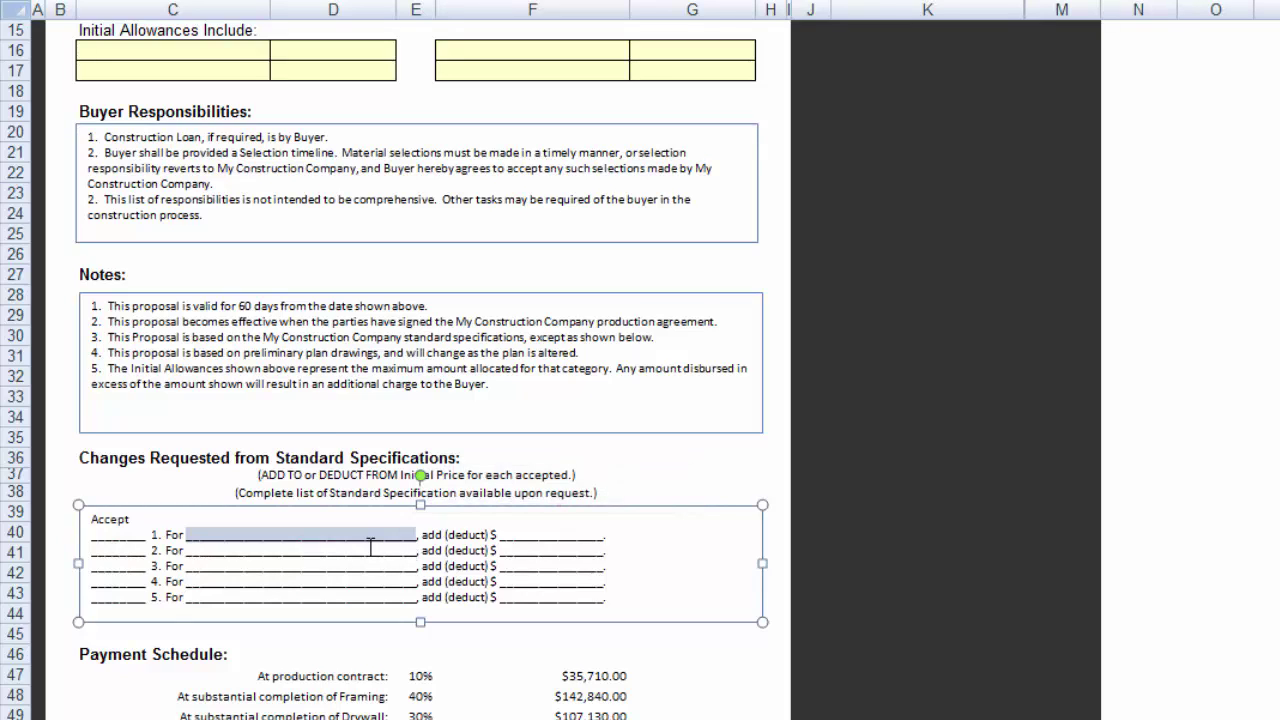
type("upgrade to")
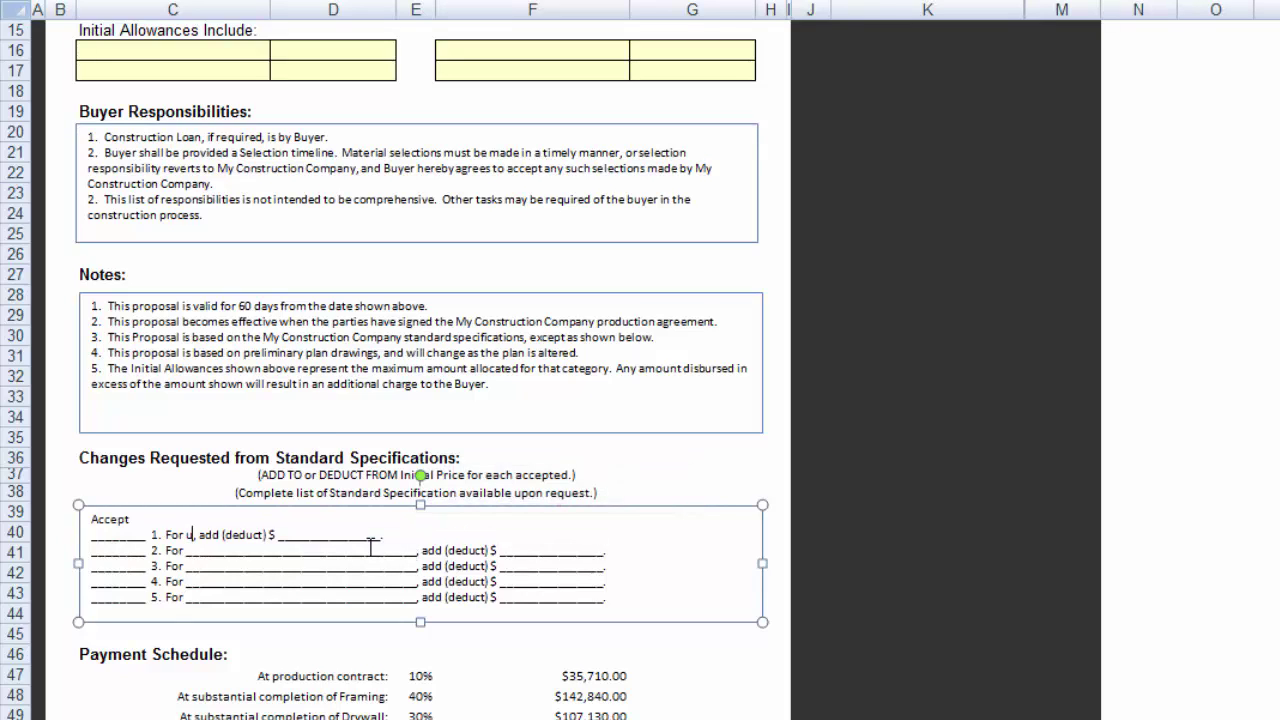
type(" foam ")
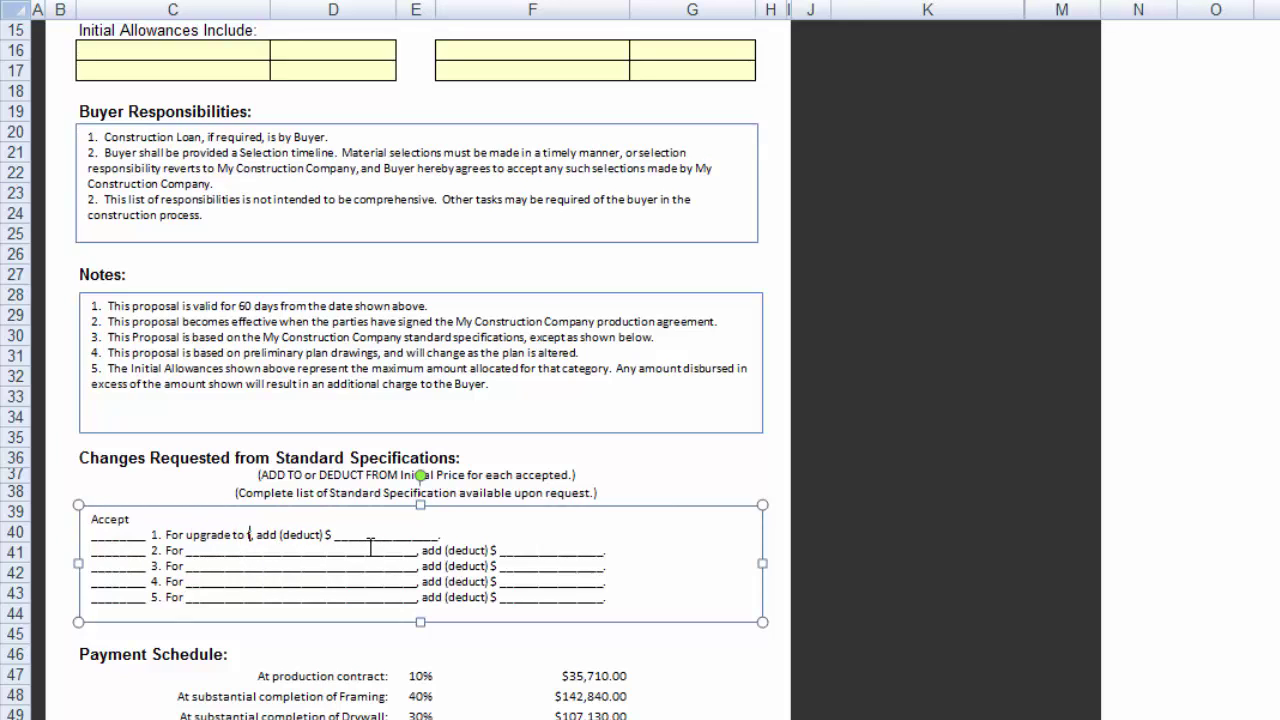
type("i")
type("nsulation")
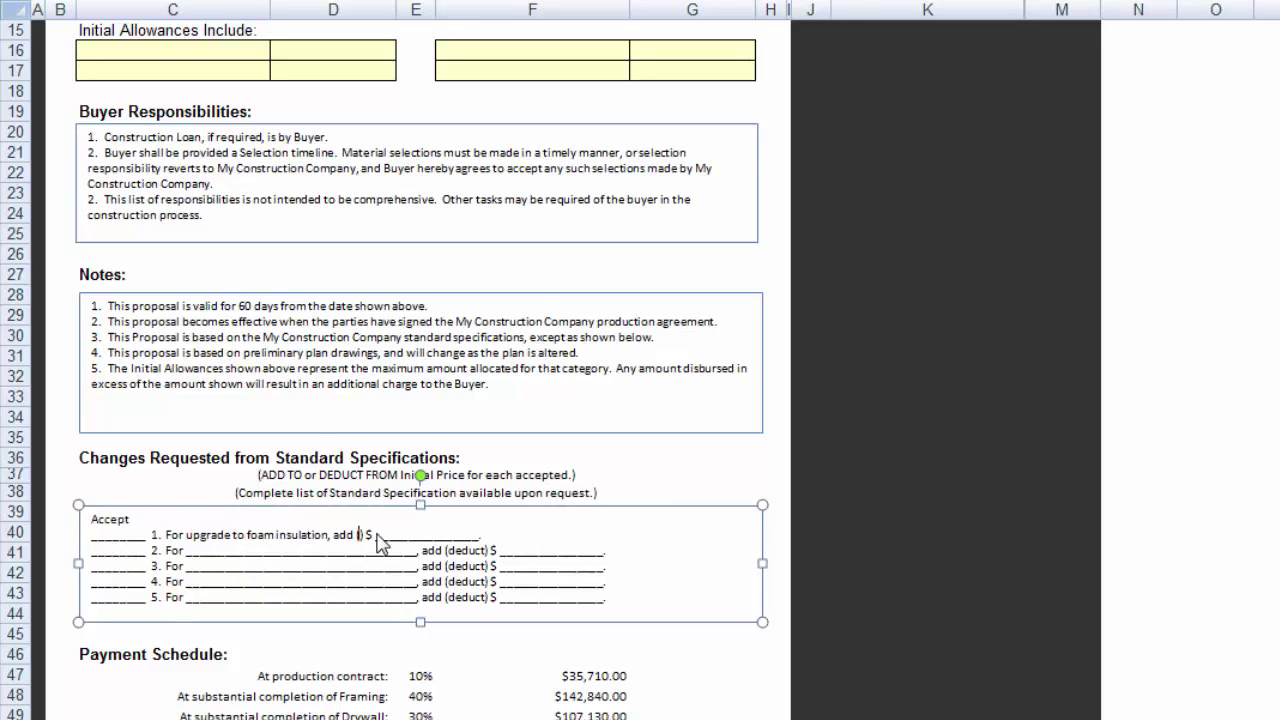
Make the first change item read "add $22,000", removing the "(deduct)" wording and the blank amount line
key("Delete")
key("Delete")
key("BackSpace")
key("Delete")
type("$22,000")
key("Delete")
key("Delete")
key("Delete")
key("Delete")
key("Delete")
key("Delete")
key("Delete")
key("Delete")
key("Delete")
key("Delete")
key("Delete")
key("Delete")
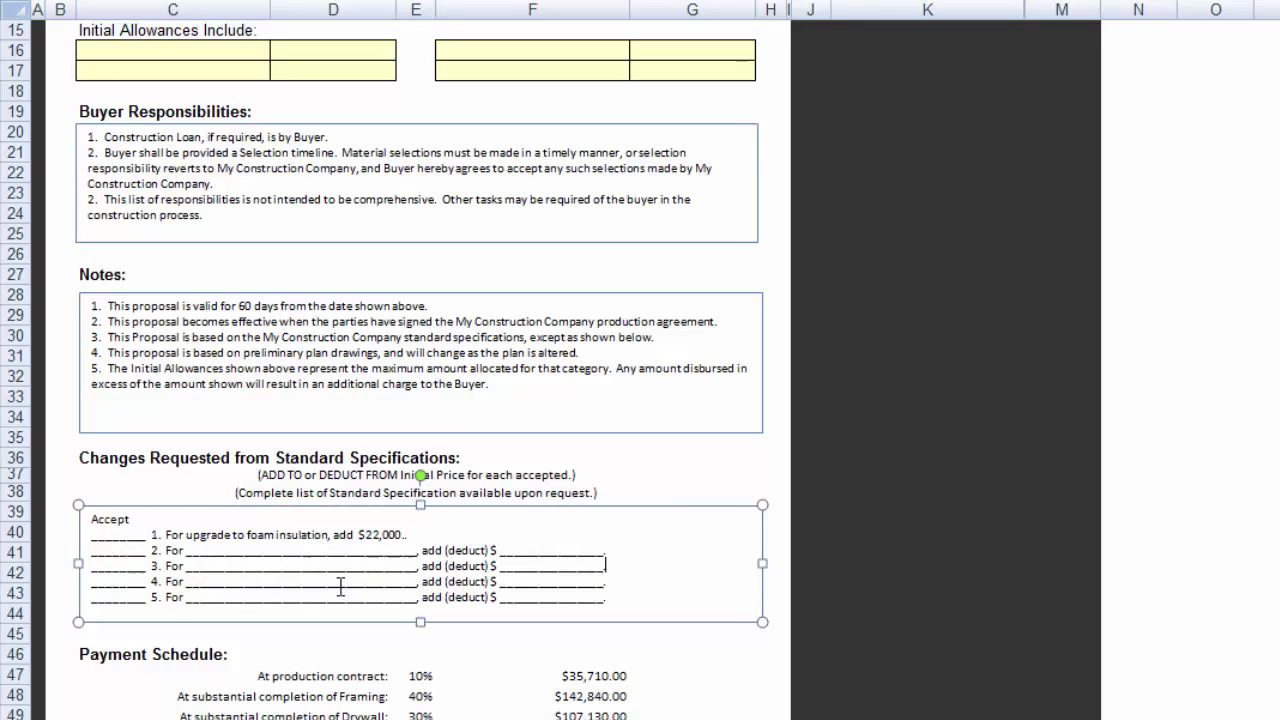
Delete the unused change lines 2 through 5 from the Changes Requested text box and leave the box
left_click_drag(608, 602, 99, 558)
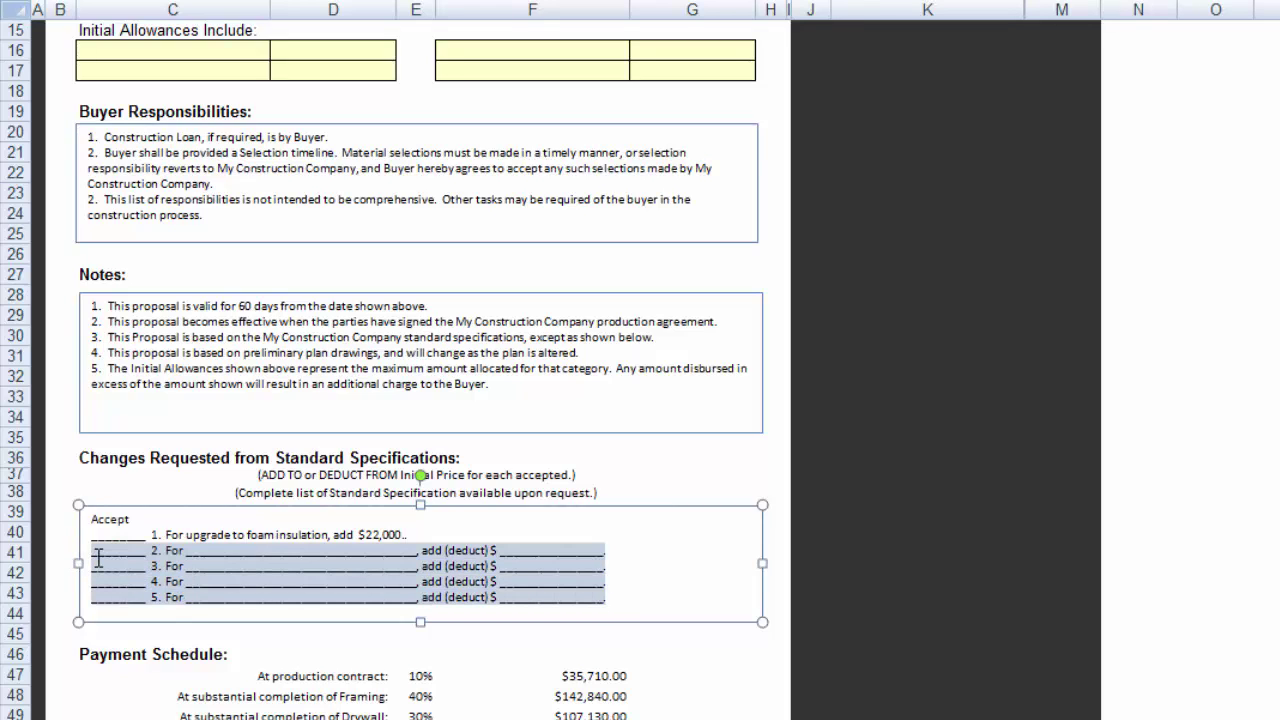
key("Delete")
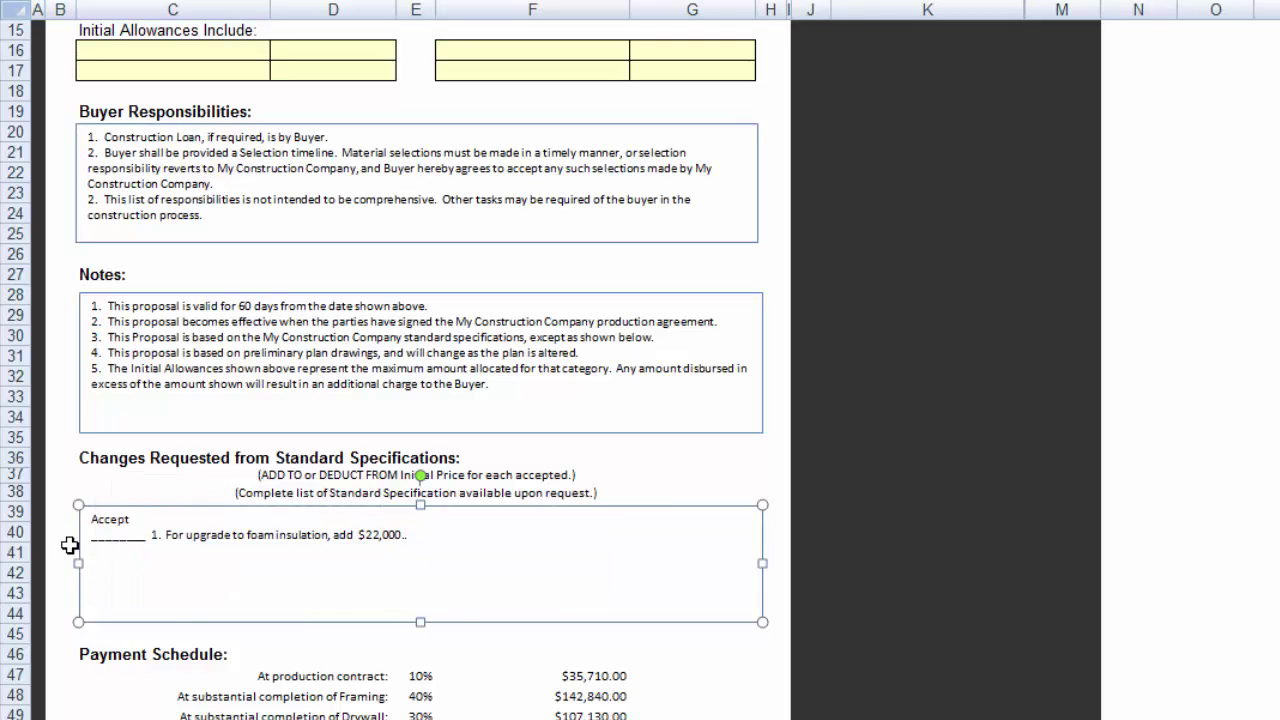
left_click(768, 656)
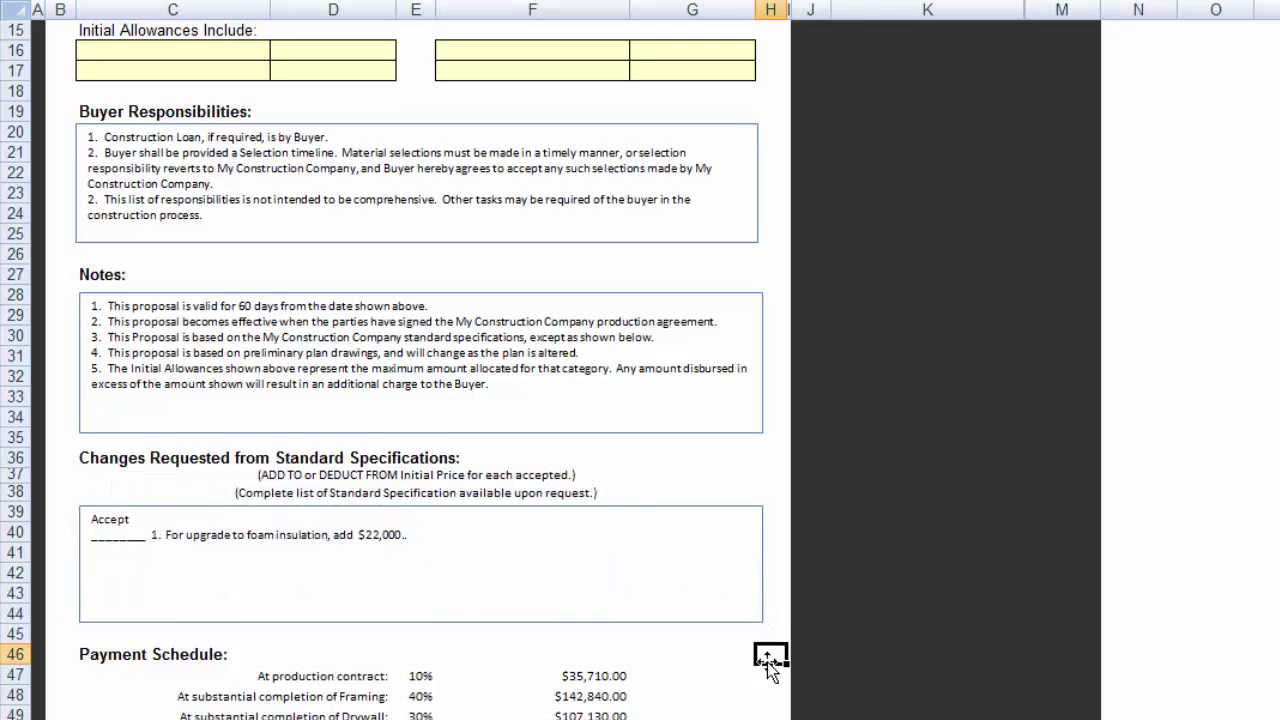
Review the bid form's payment schedule amounts against the Total Initial Price and the draw percentages
scroll(768, 665, "down", 2)
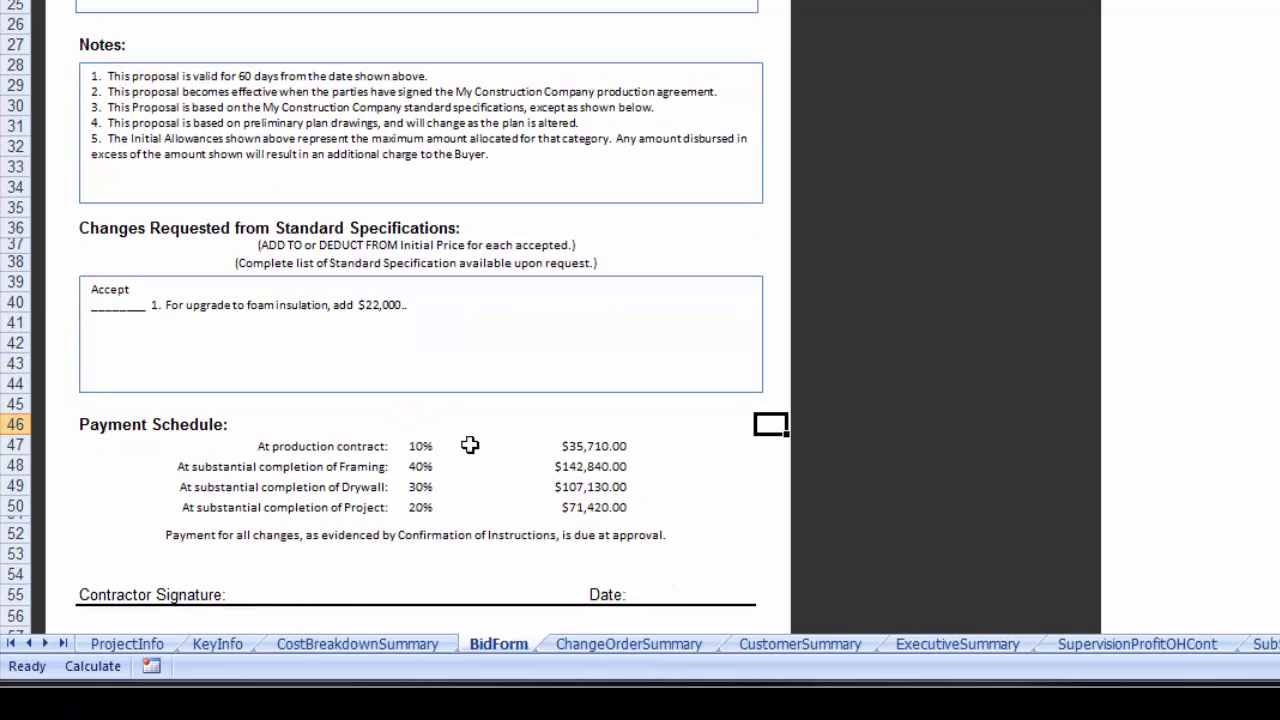
scroll(866, 114, "up", 3)
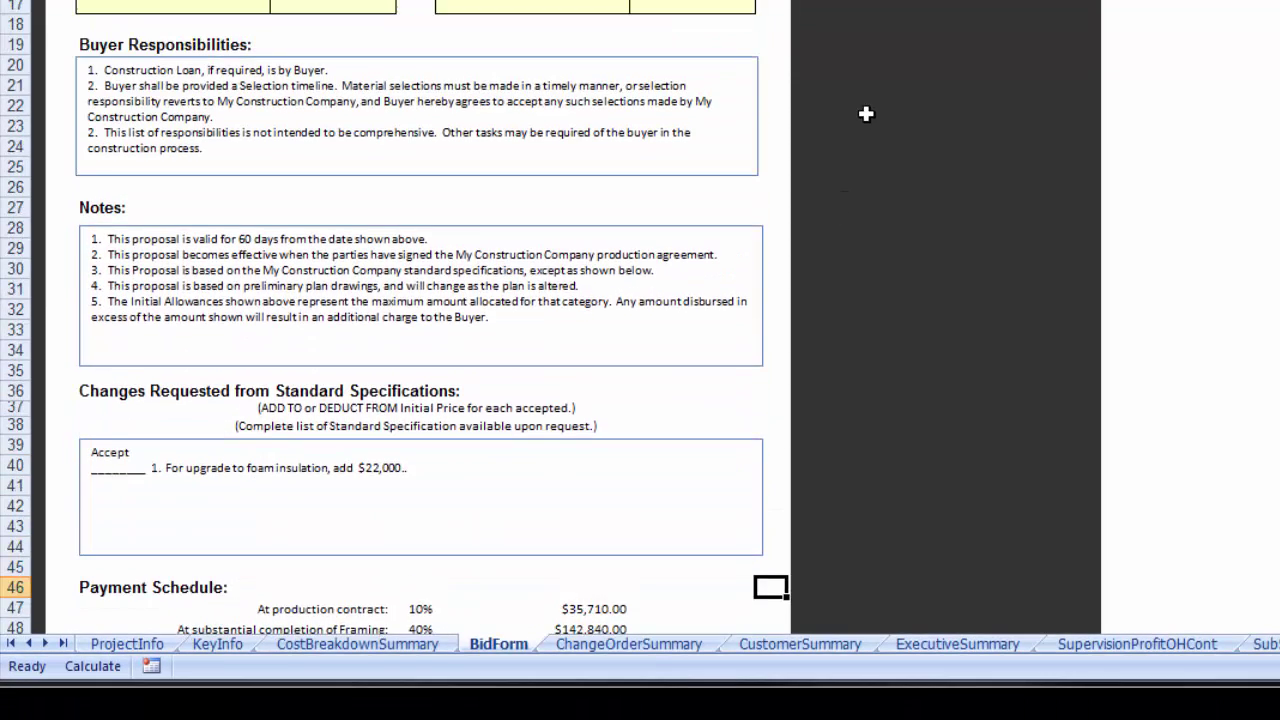
scroll(866, 114, "up", 5)
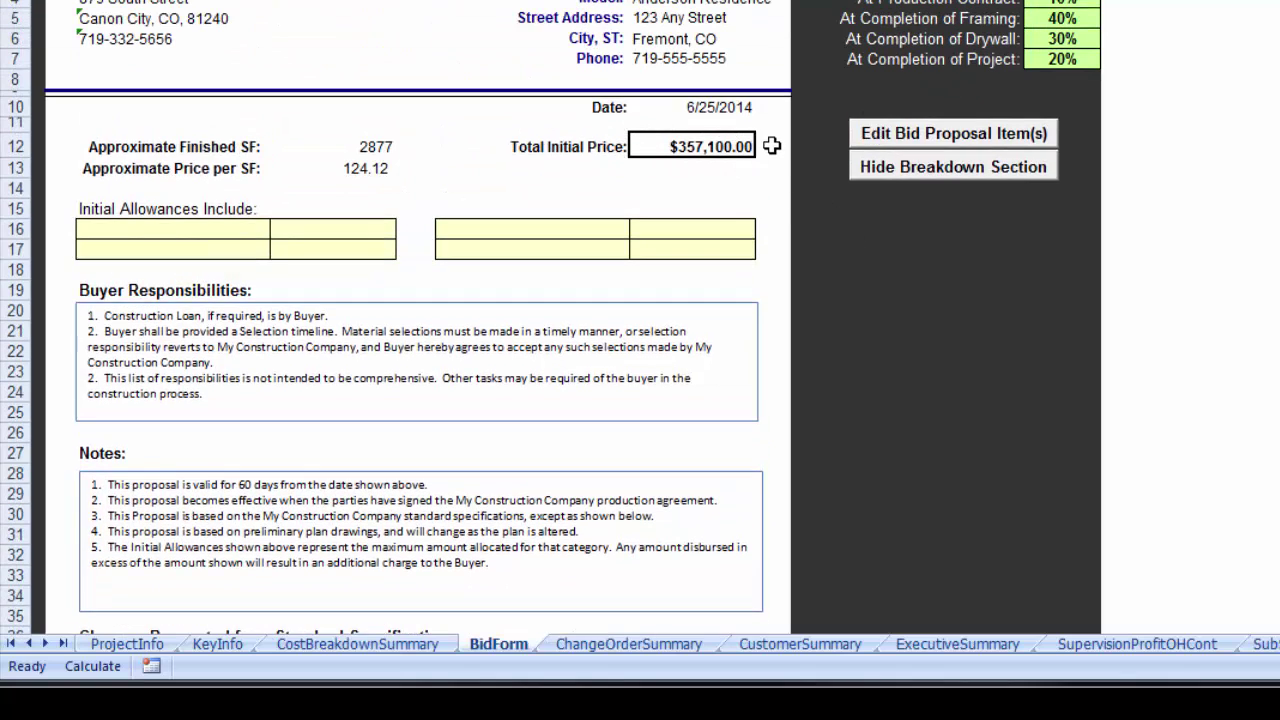
scroll(834, 341, "down", 8)
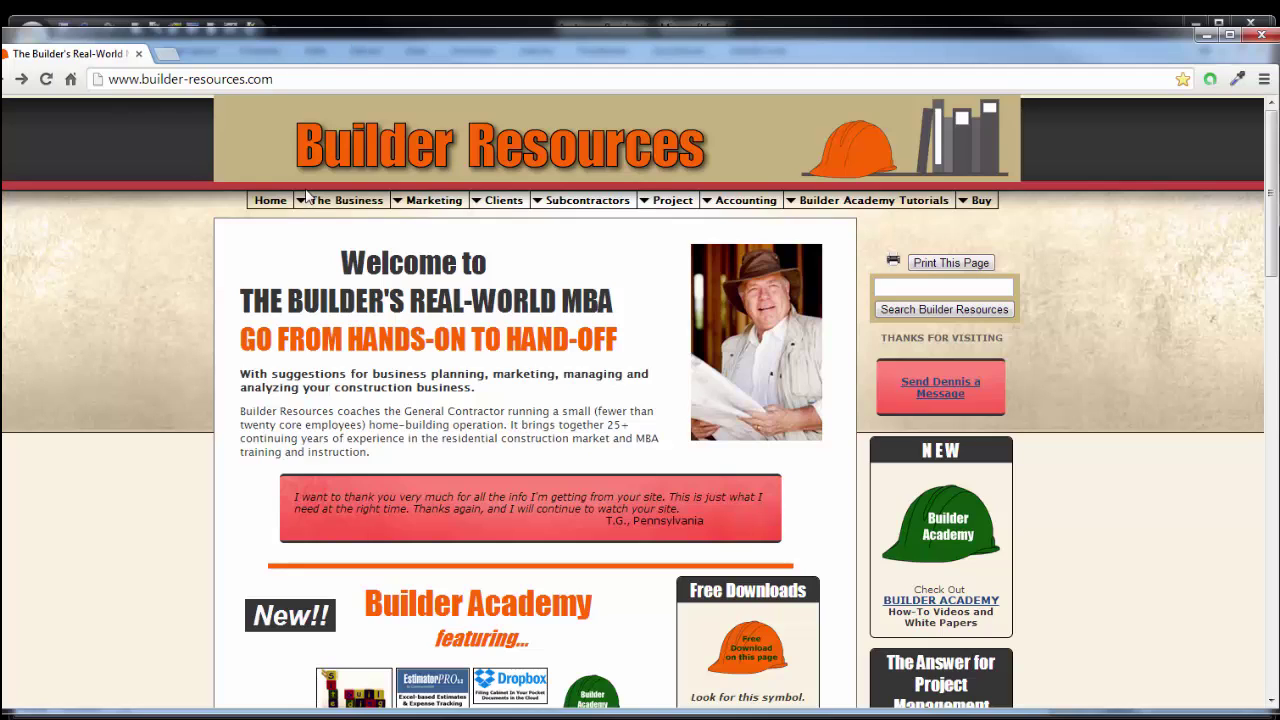
Switch to the Builder Resources website, open the Client Management Documents page and look through it
mouse_move(505, 209)
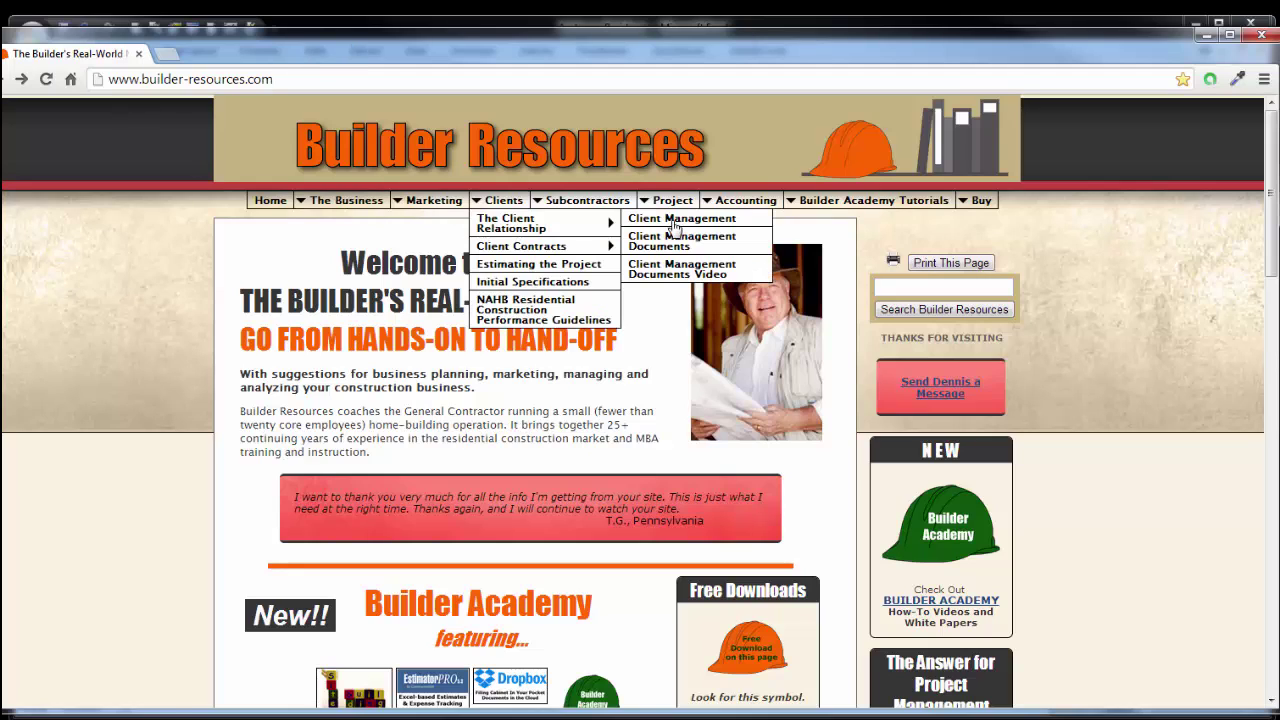
left_click(668, 247)
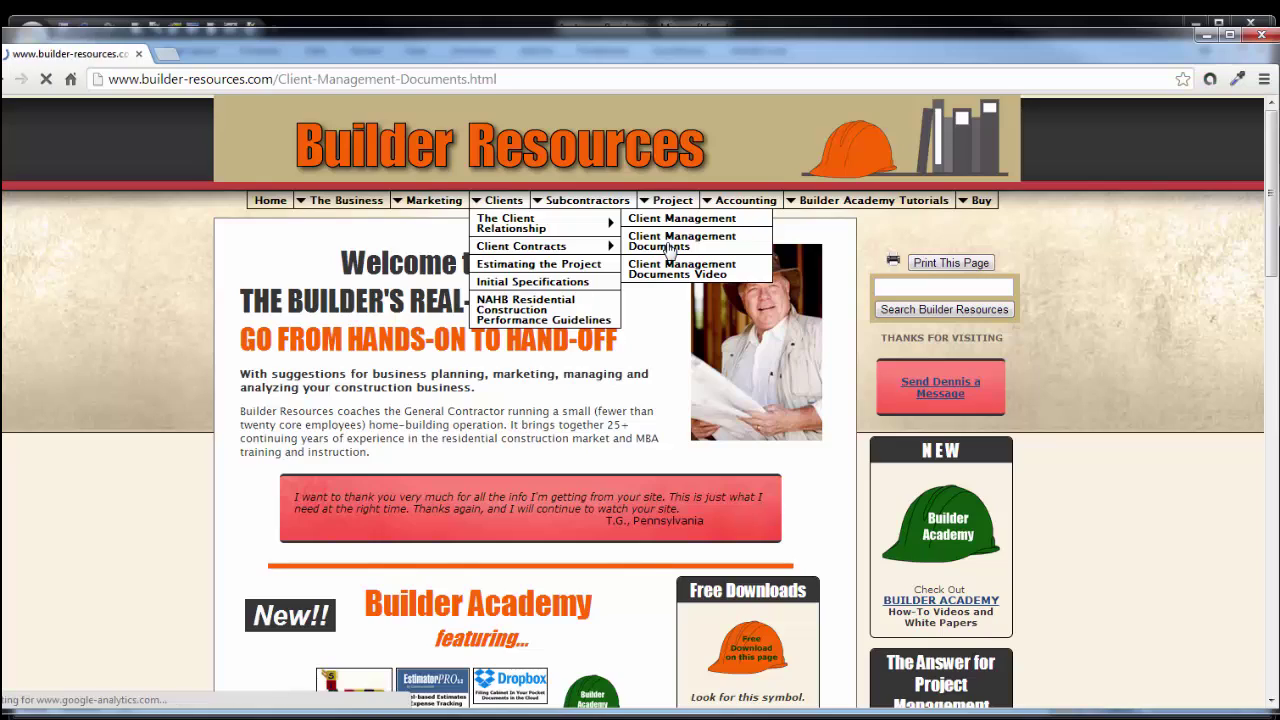
scroll(418, 372, "down", 2)
scroll(418, 372, "down", 3)
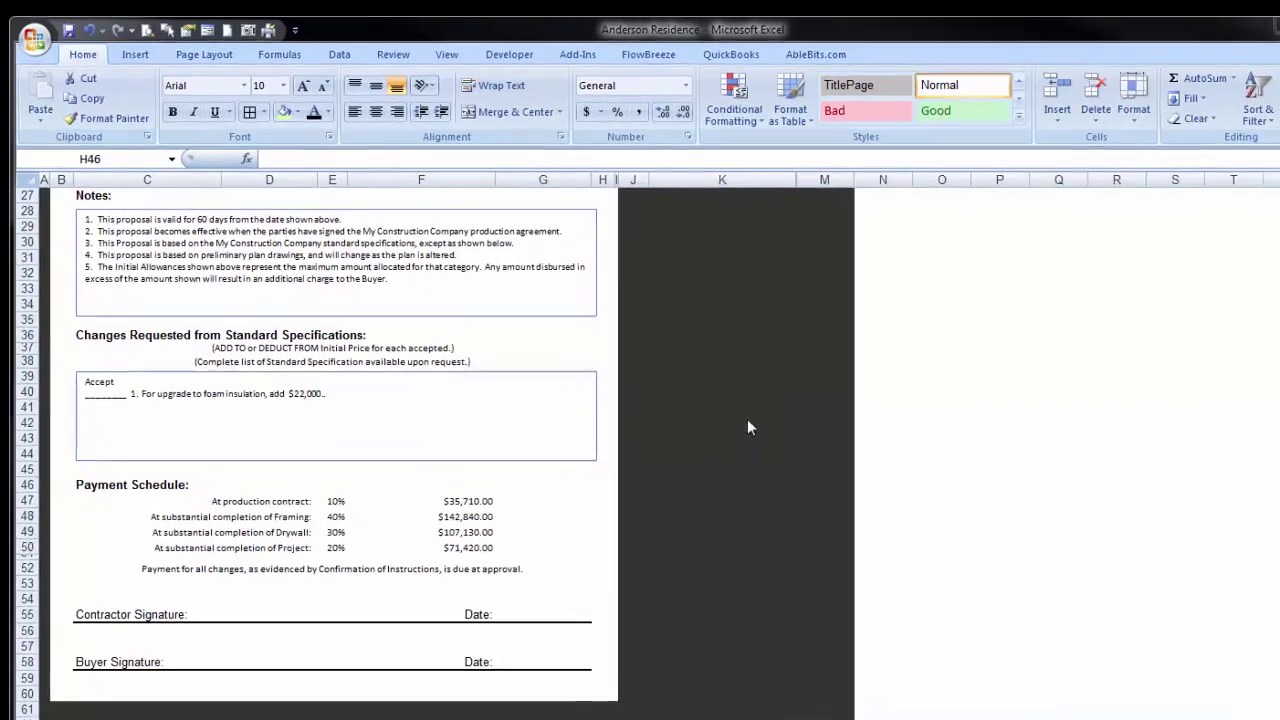
Back in the Excel bid form, hide the breakdown section with the initial allowances and show it again
scroll(715, 415, "up", 7)
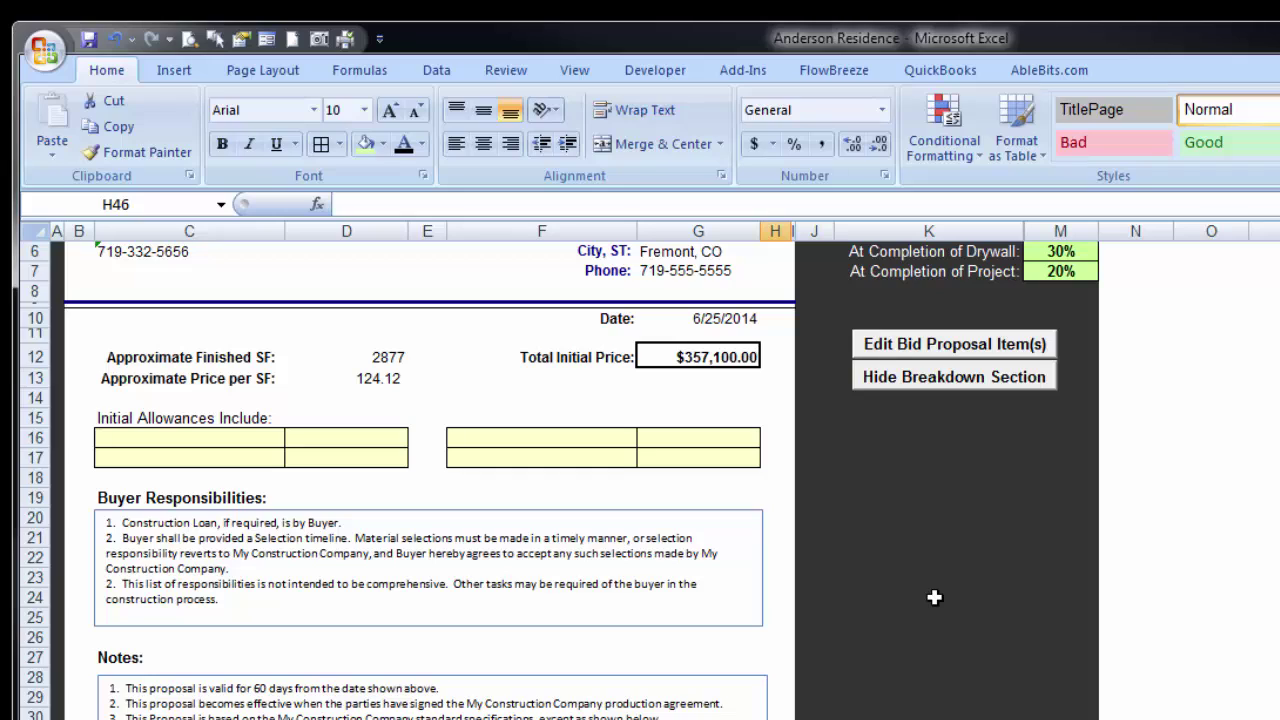
left_click(936, 382)
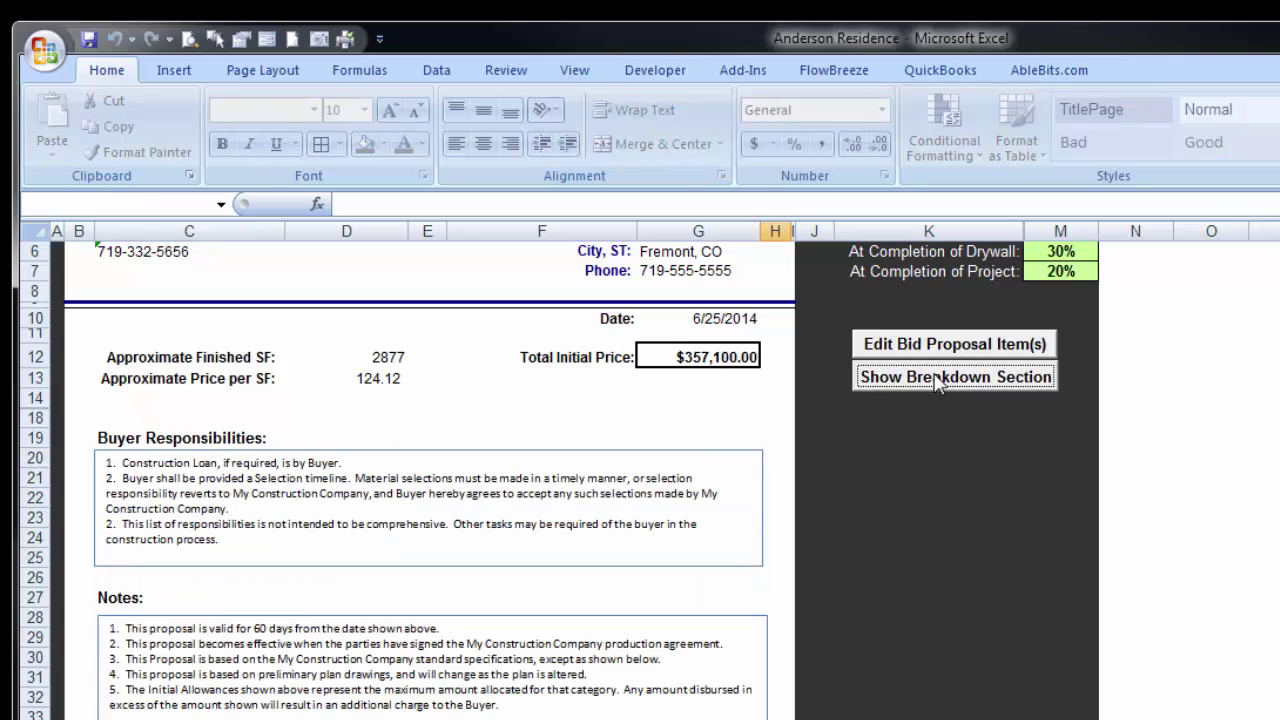
left_click(936, 382)
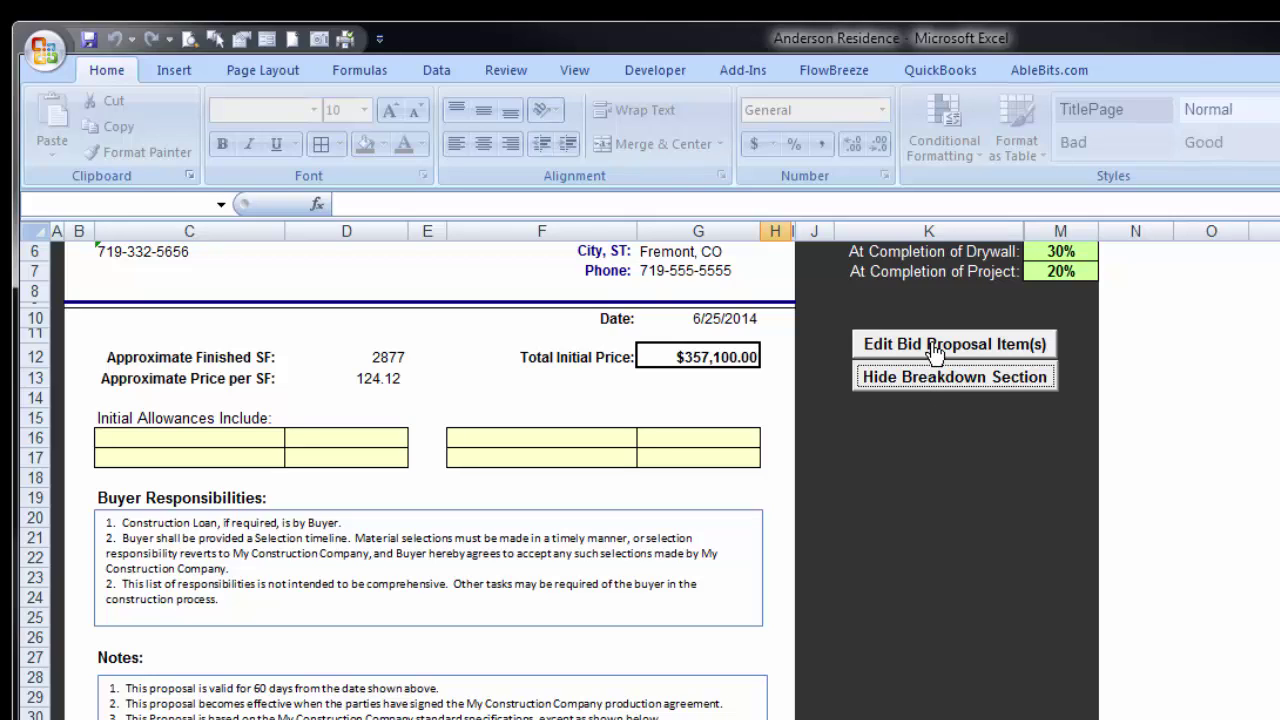
Open the bid proposal items for editing and include Entry Doors, Windows, Plumbing and Light Fixture Allowance
left_click(934, 352)
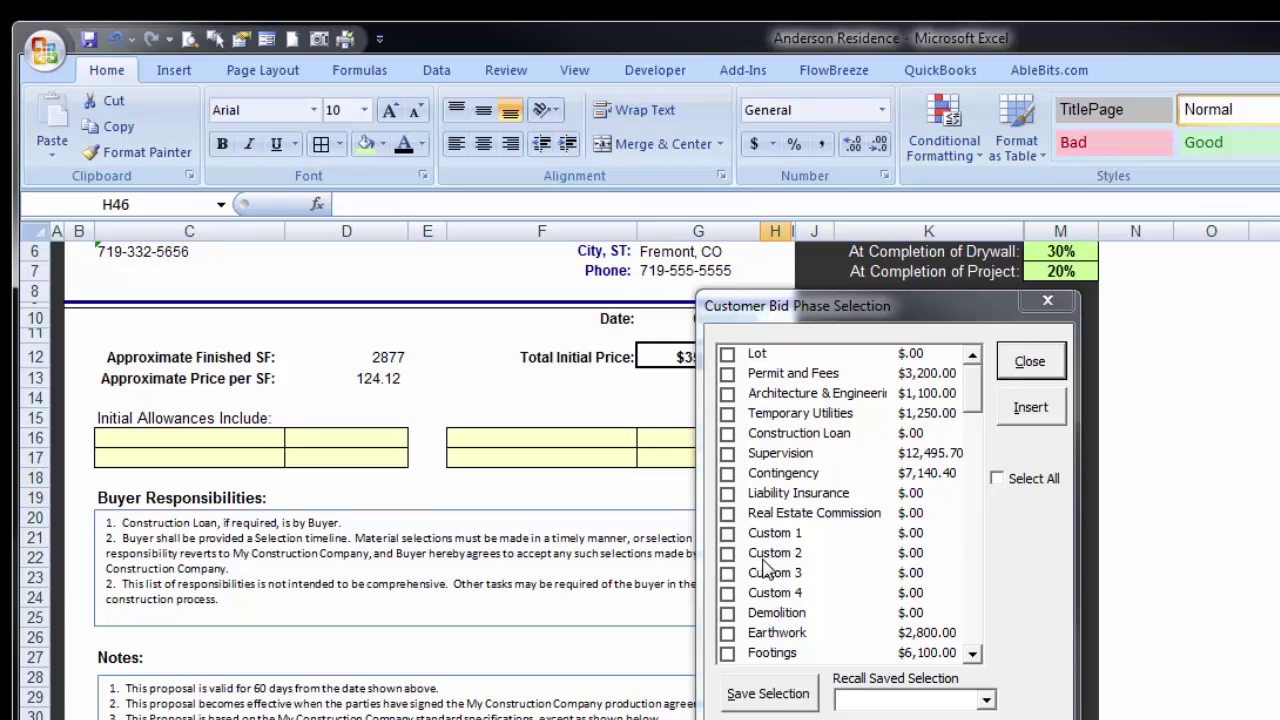
left_click_drag(972, 400, 972, 480)
left_click(727, 413)
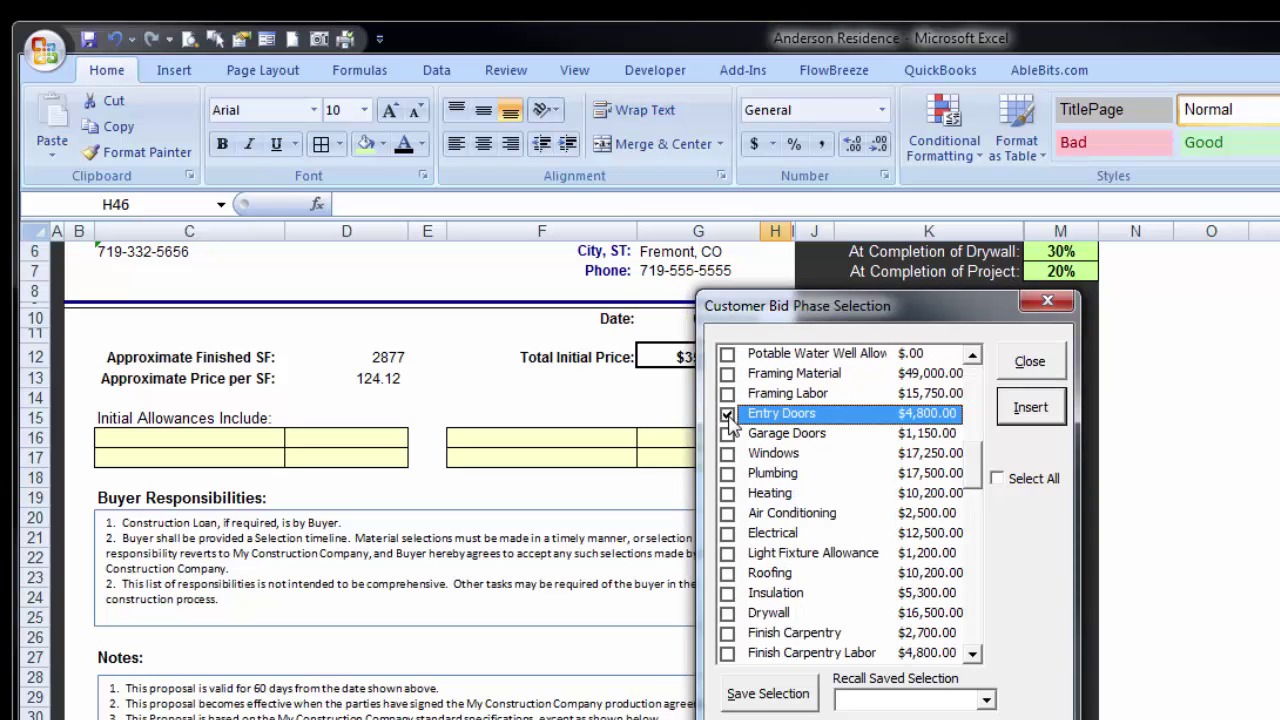
left_click(727, 453)
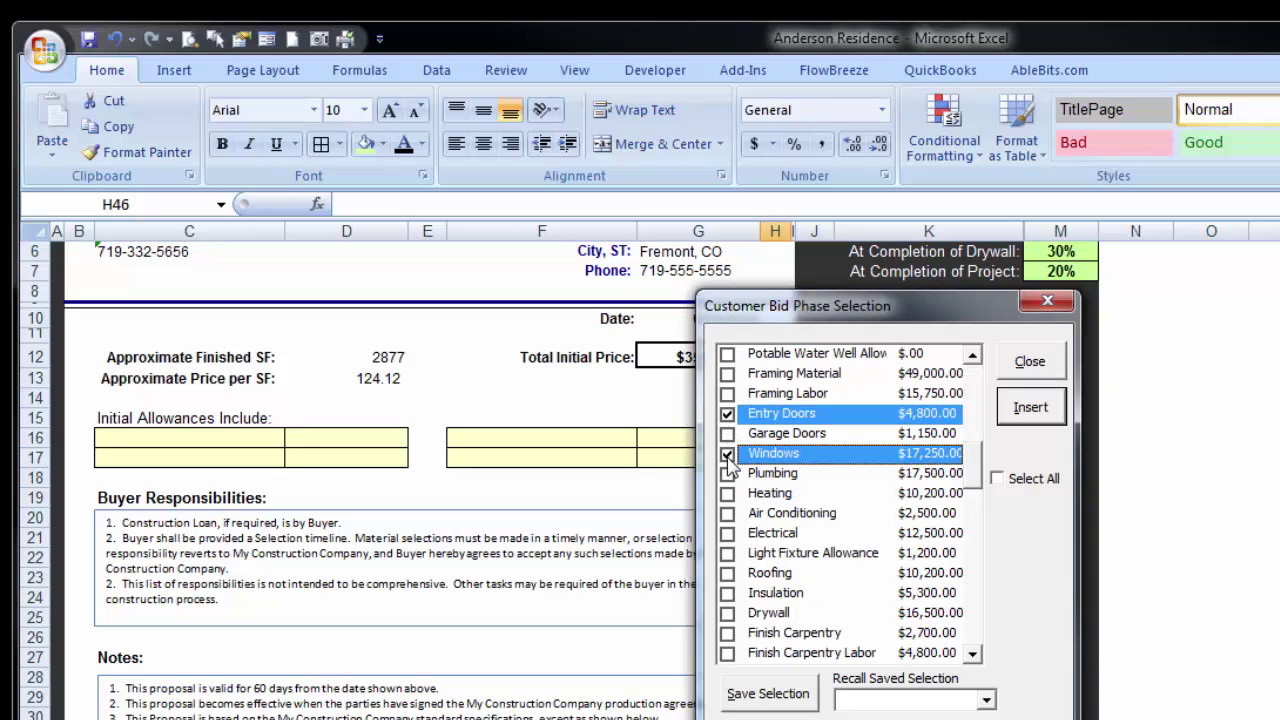
left_click(727, 473)
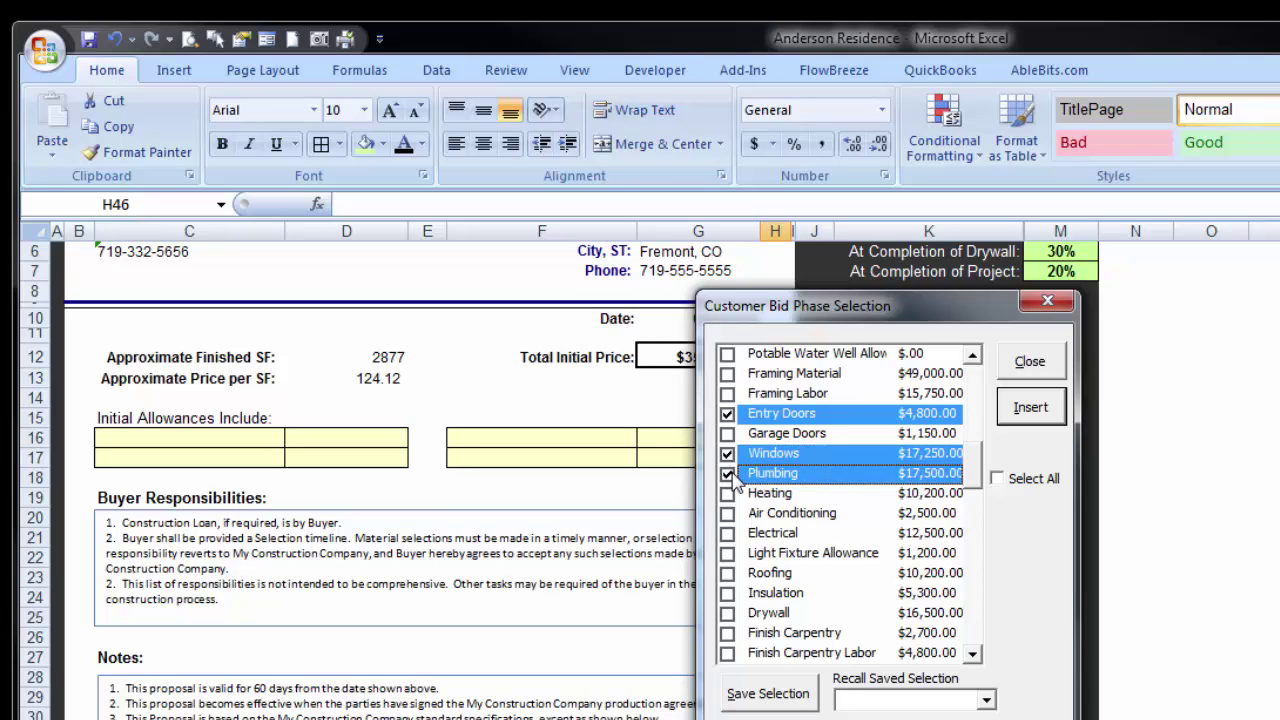
left_click(728, 553)
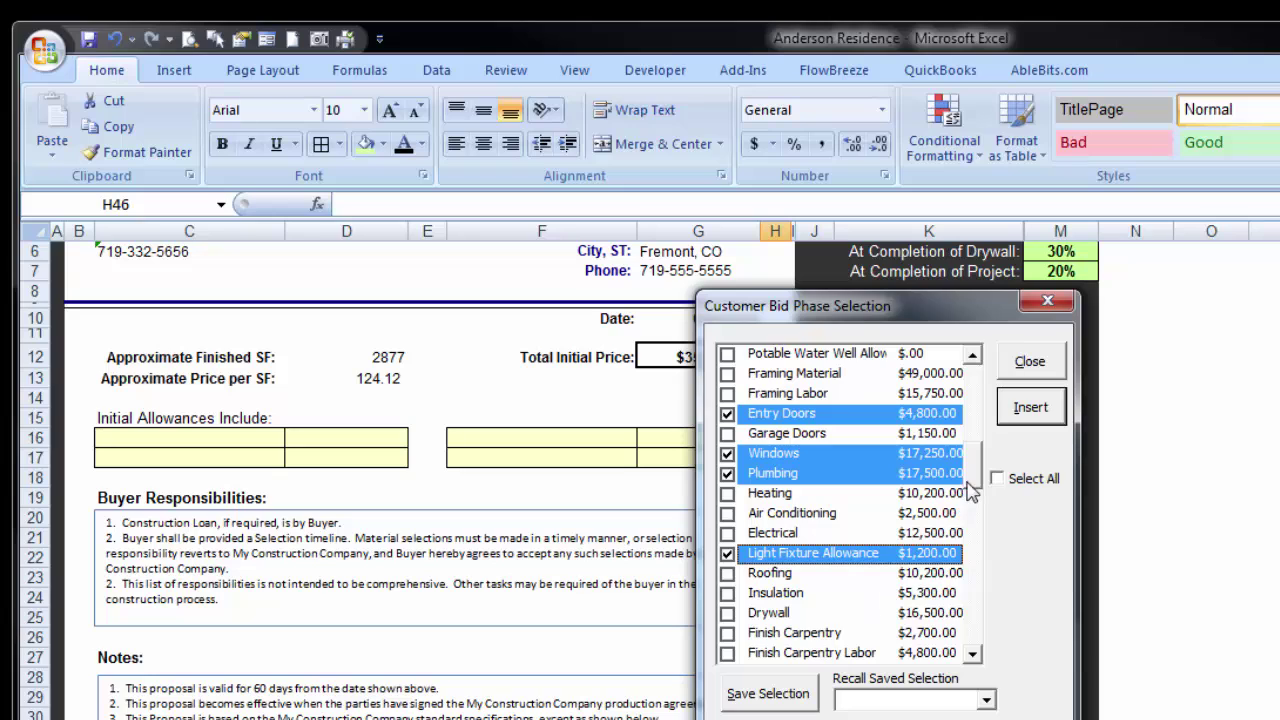
Add Tile/Marble, Floor Coverings, Cabinets, Countertops, Appliances and Hardware & Mirrors to the bid phase selection
left_click_drag(972, 477, 972, 517)
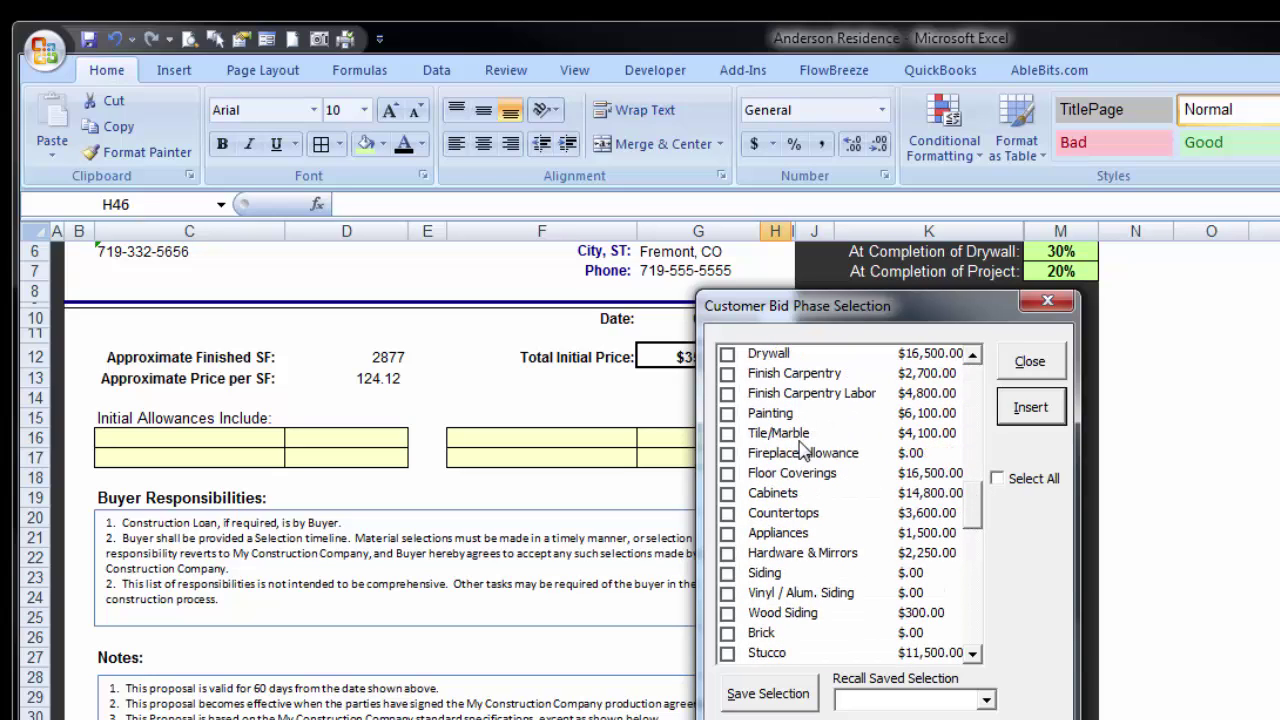
left_click(727, 434)
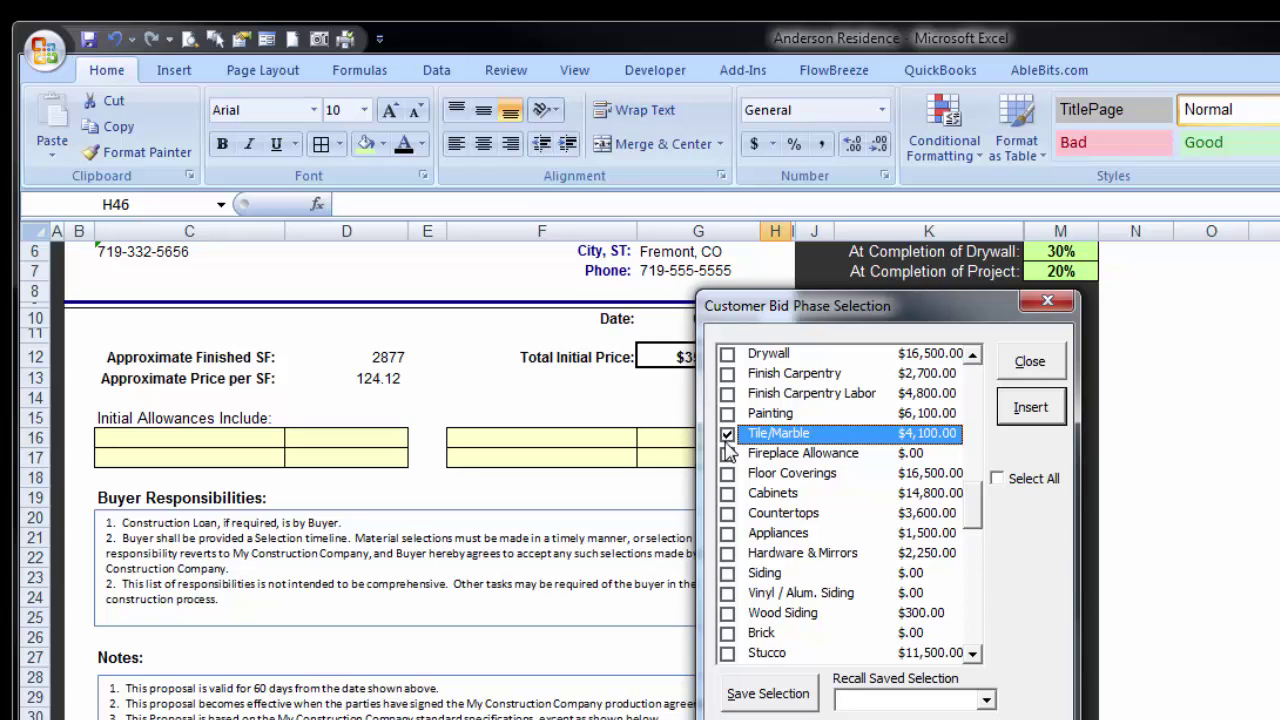
left_click(727, 473)
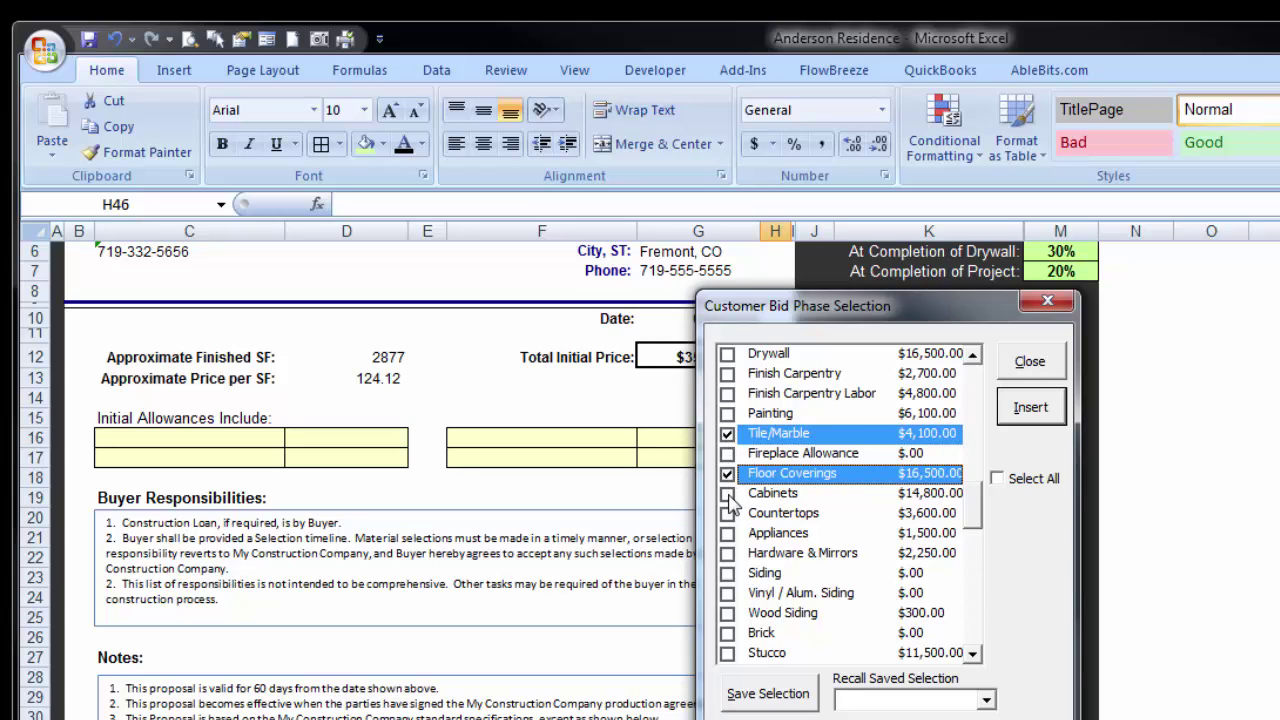
left_click(727, 493)
left_click(727, 513)
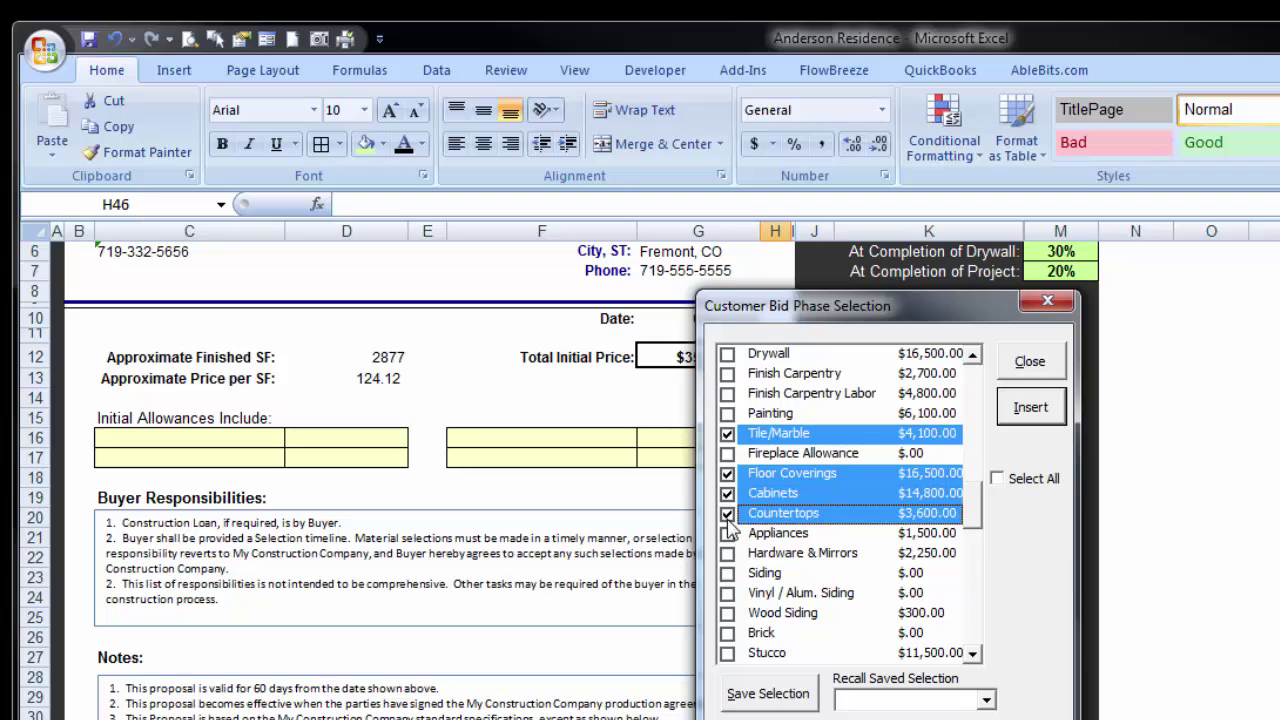
left_click(727, 533)
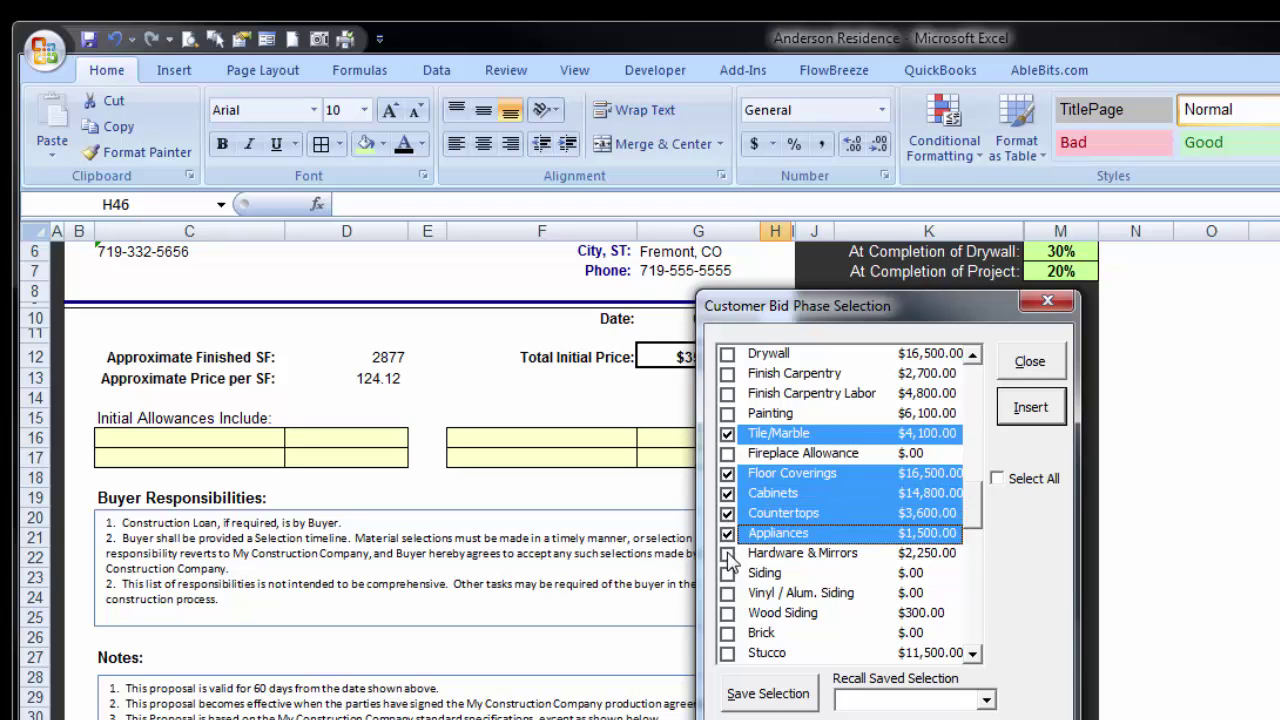
left_click(727, 553)
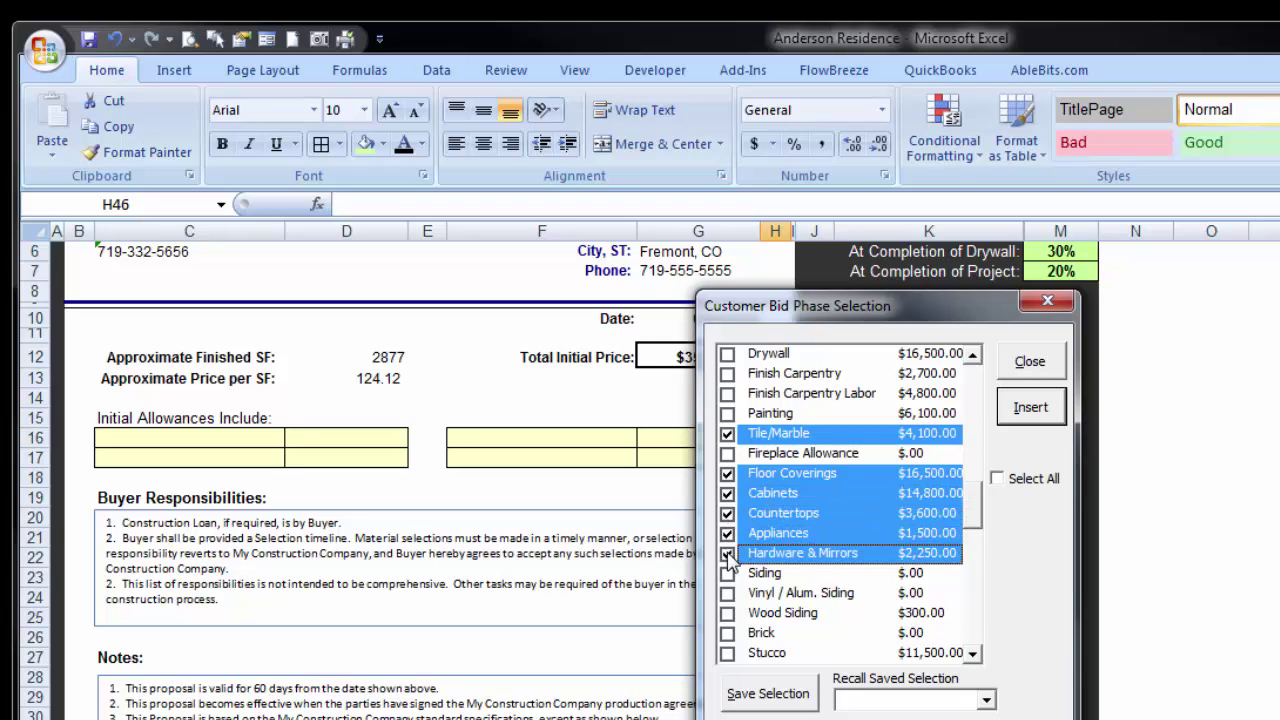
Save the phase selection as number 1 under the name Standard Package and insert the chosen phases into the bid form
left_click(768, 694)
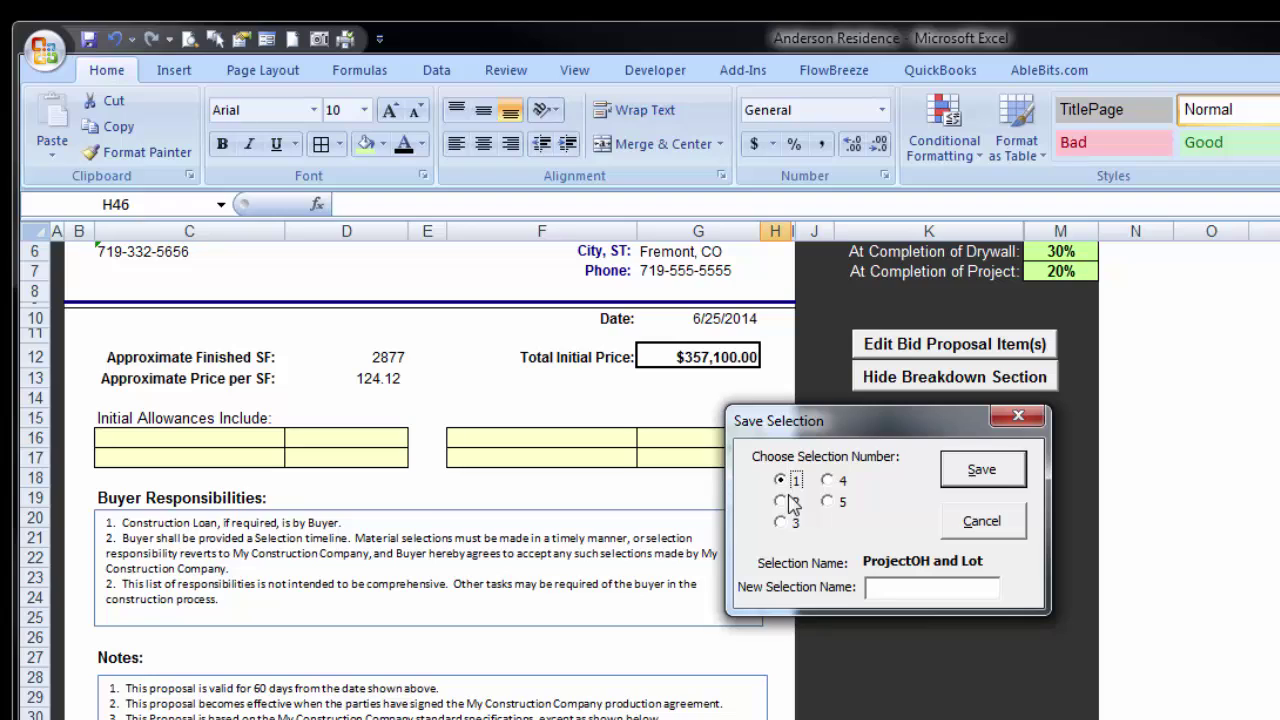
left_click(960, 589)
type("Standard Package")
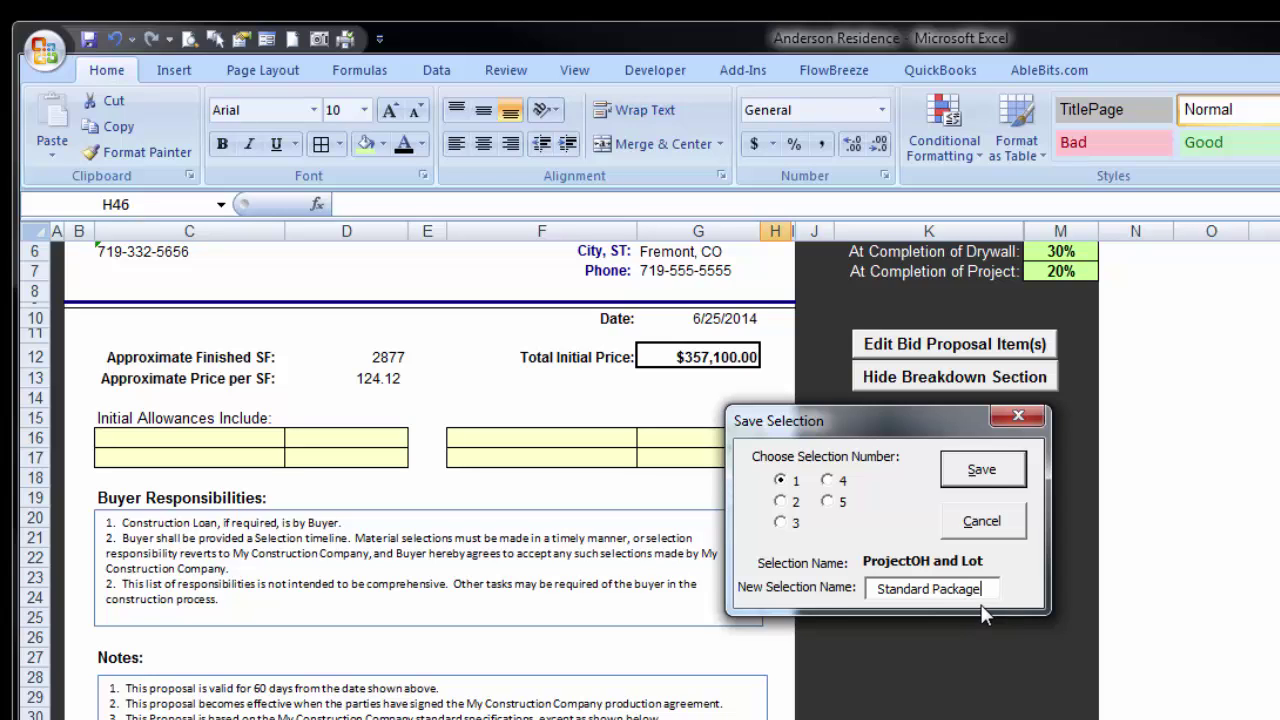
left_click(983, 472)
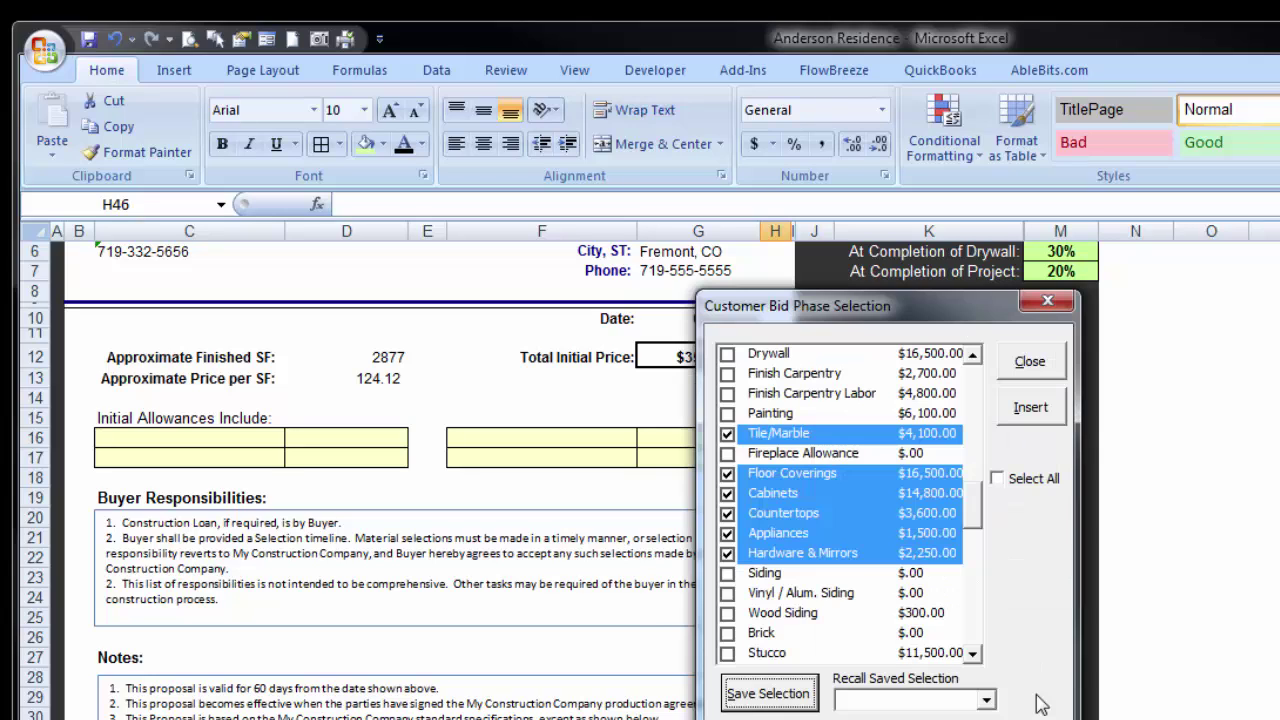
left_click(1030, 407)
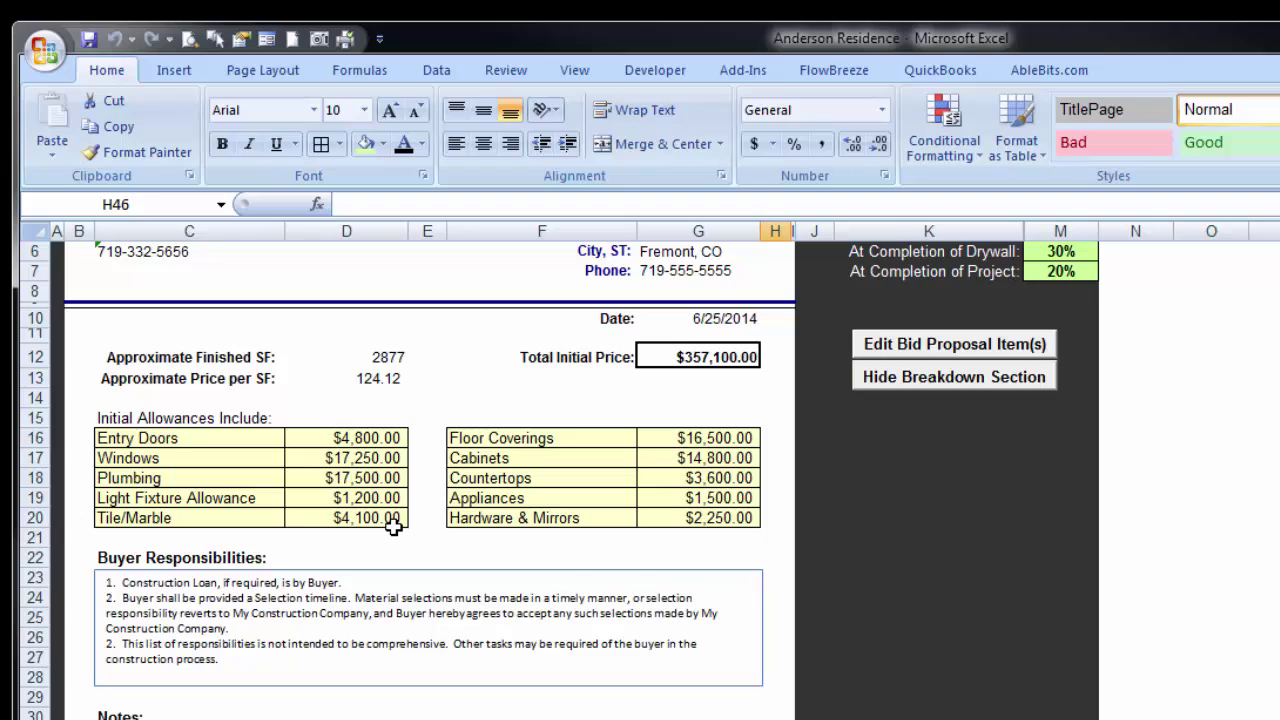
Look up the plumbing fixture cost in the Plumbing detail sheet via the cost breakdown summary and return to the summary
left_click(302, 480)
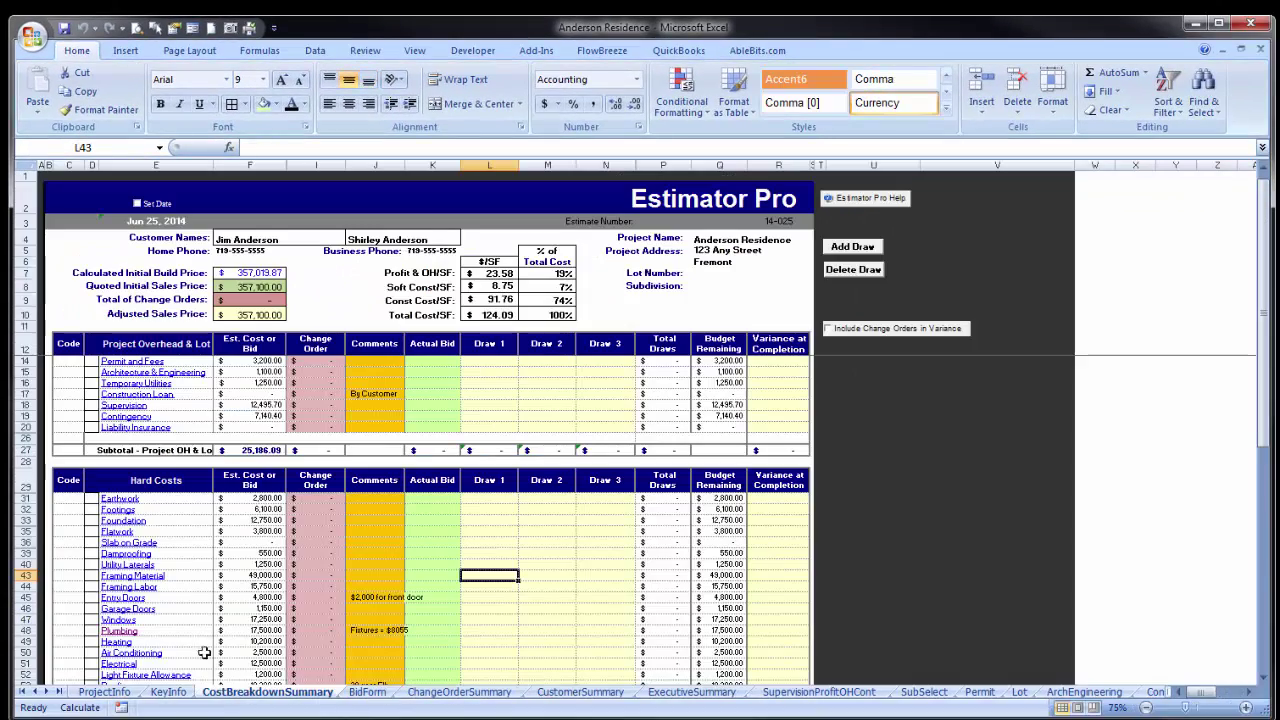
left_click(120, 632)
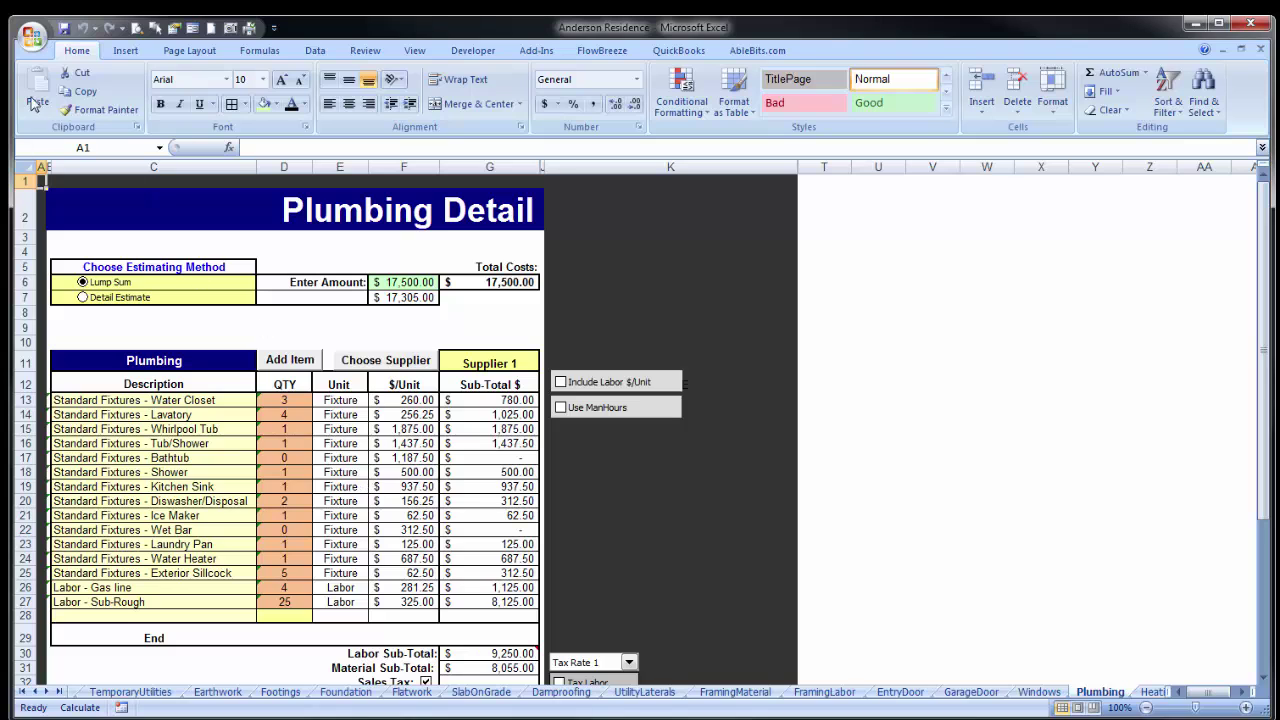
left_click(536, 50)
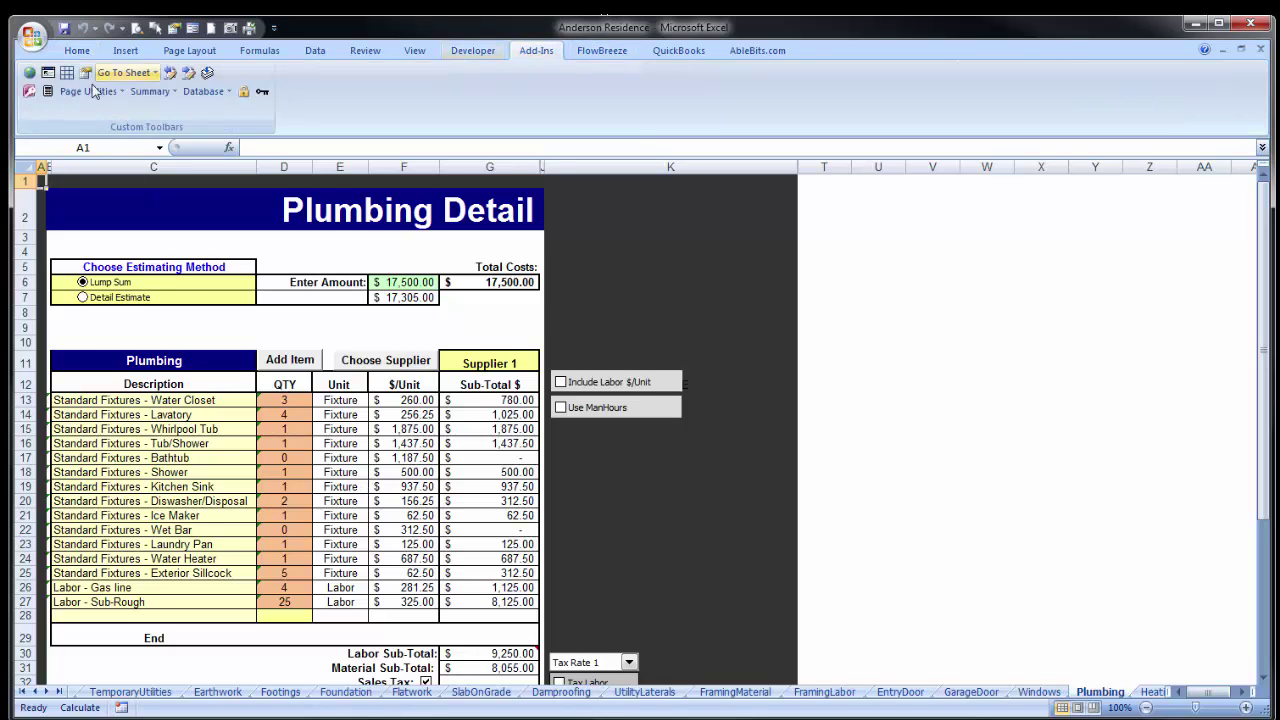
left_click(28, 72)
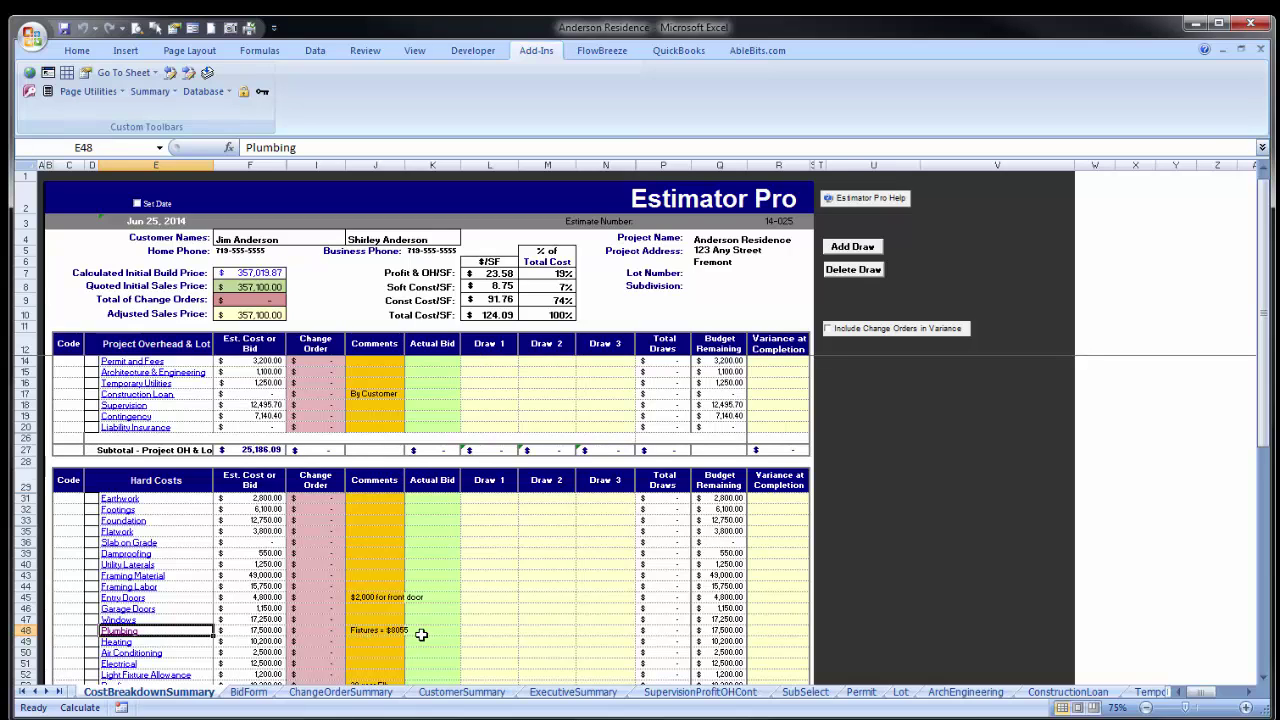
In the bid form's initial allowances, set Plumbing to 8055 and Entry Doors to 2000
left_click(246, 692)
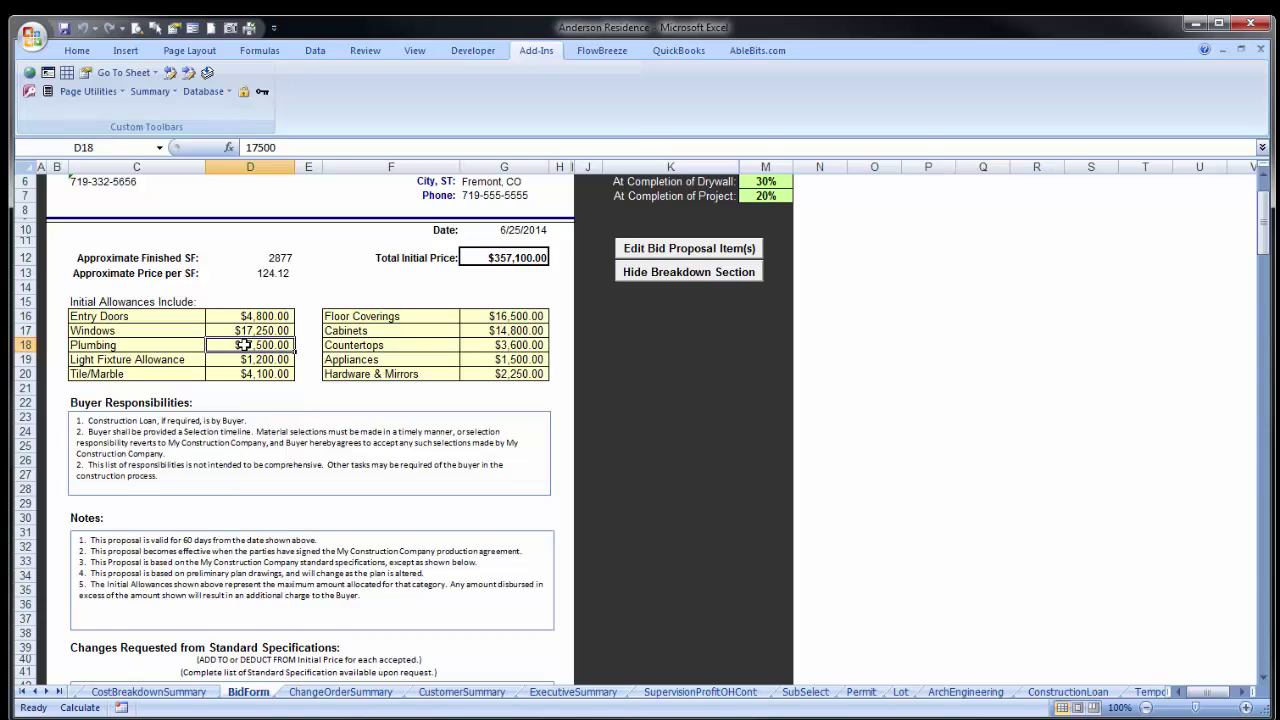
type("8055")
key("Return")
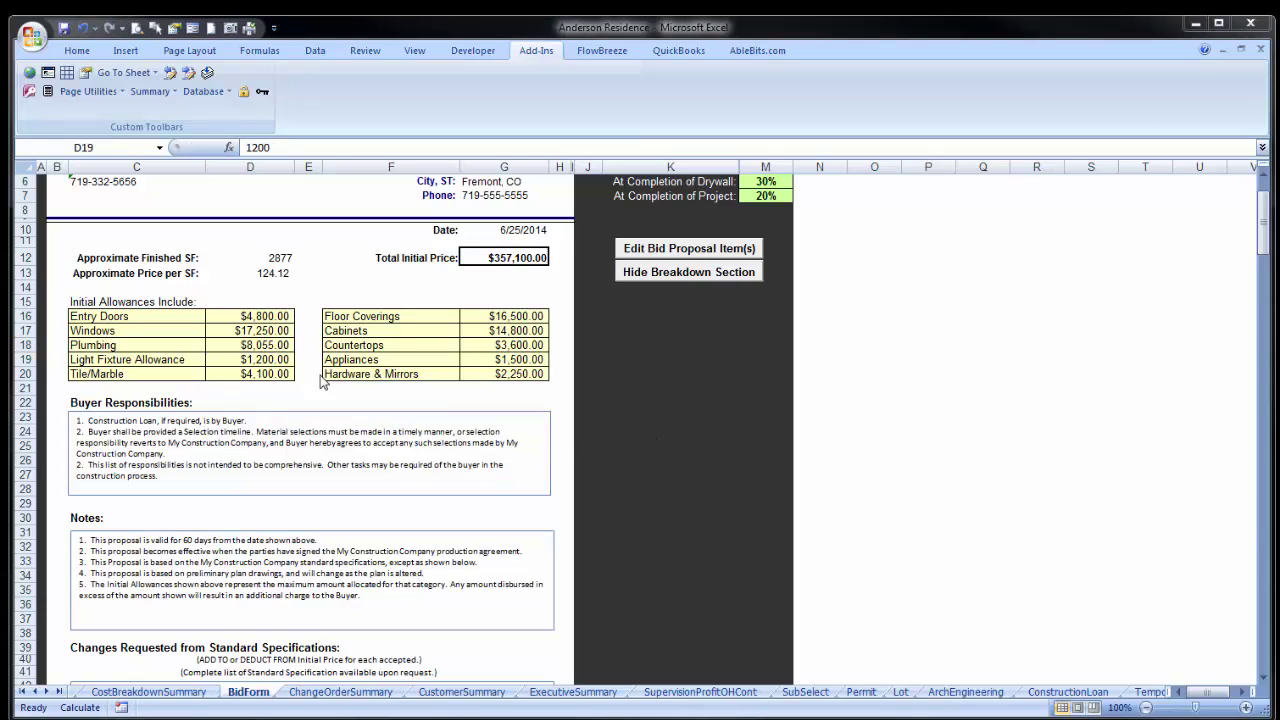
left_click(244, 315)
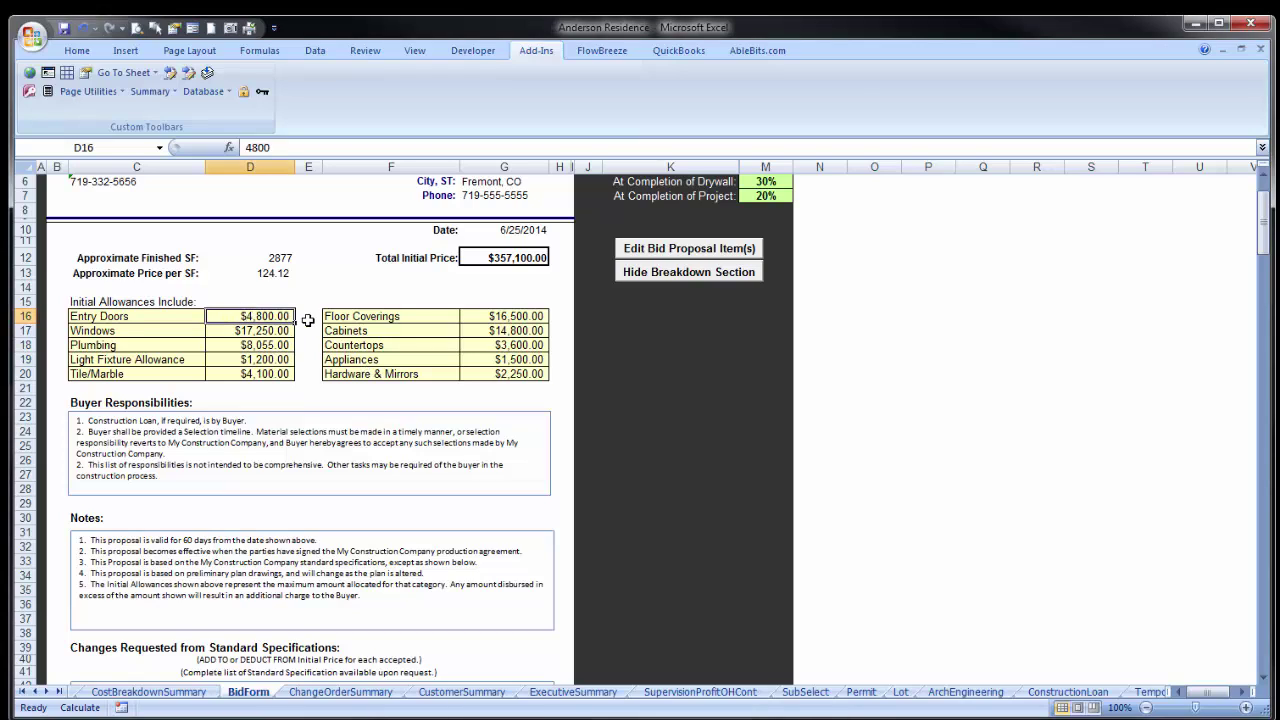
type("2000")
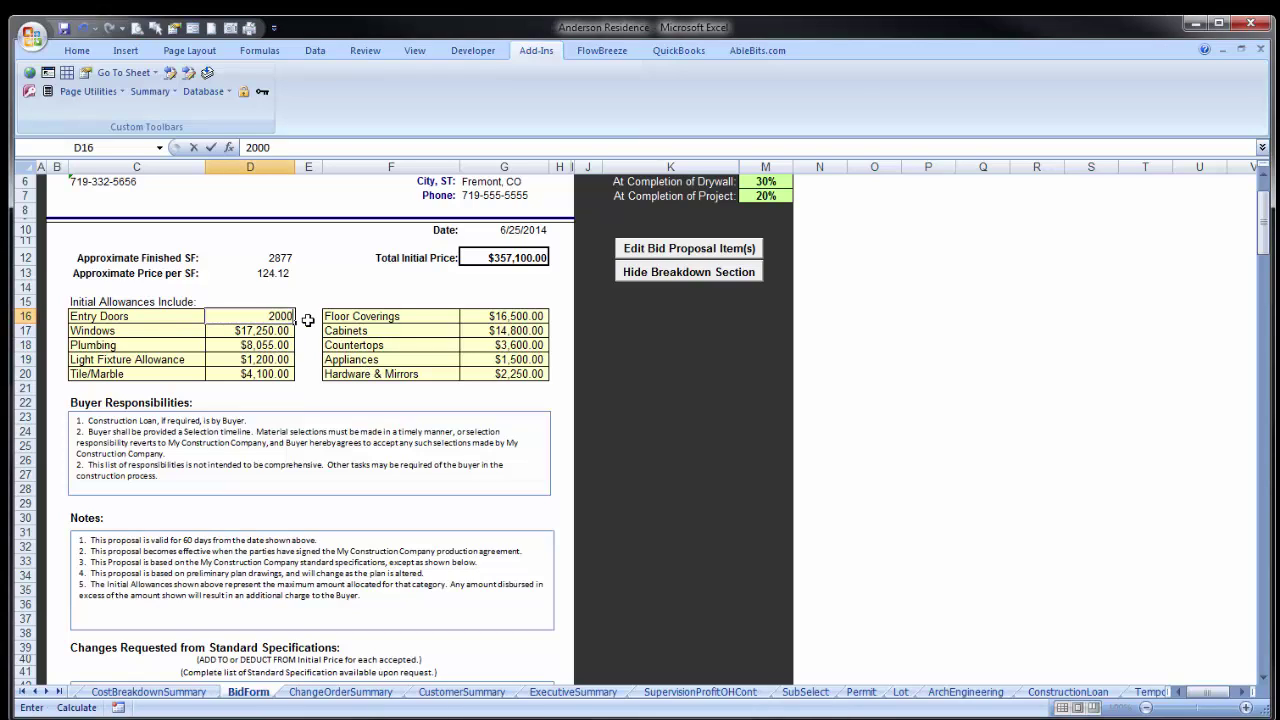
key("Return")
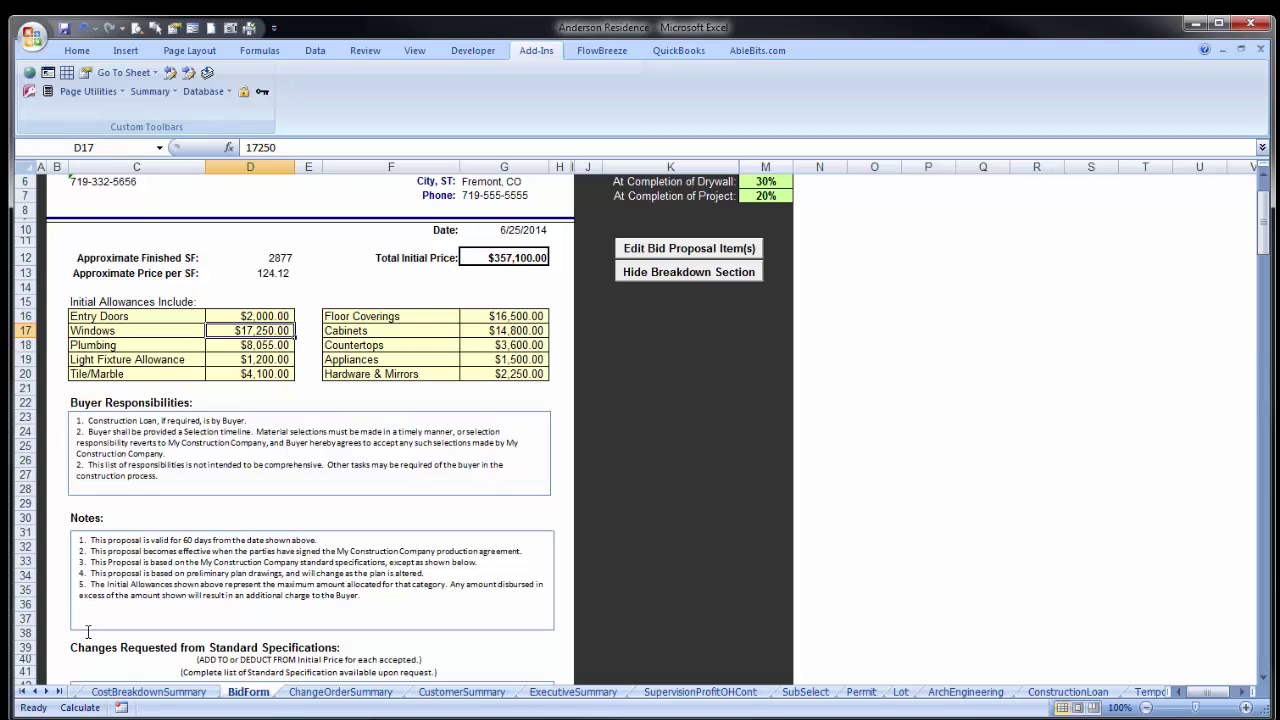
Check the entry door allowance in the Exterior Door detail via the cost breakdown summary and return to the bid form
left_click(148, 692)
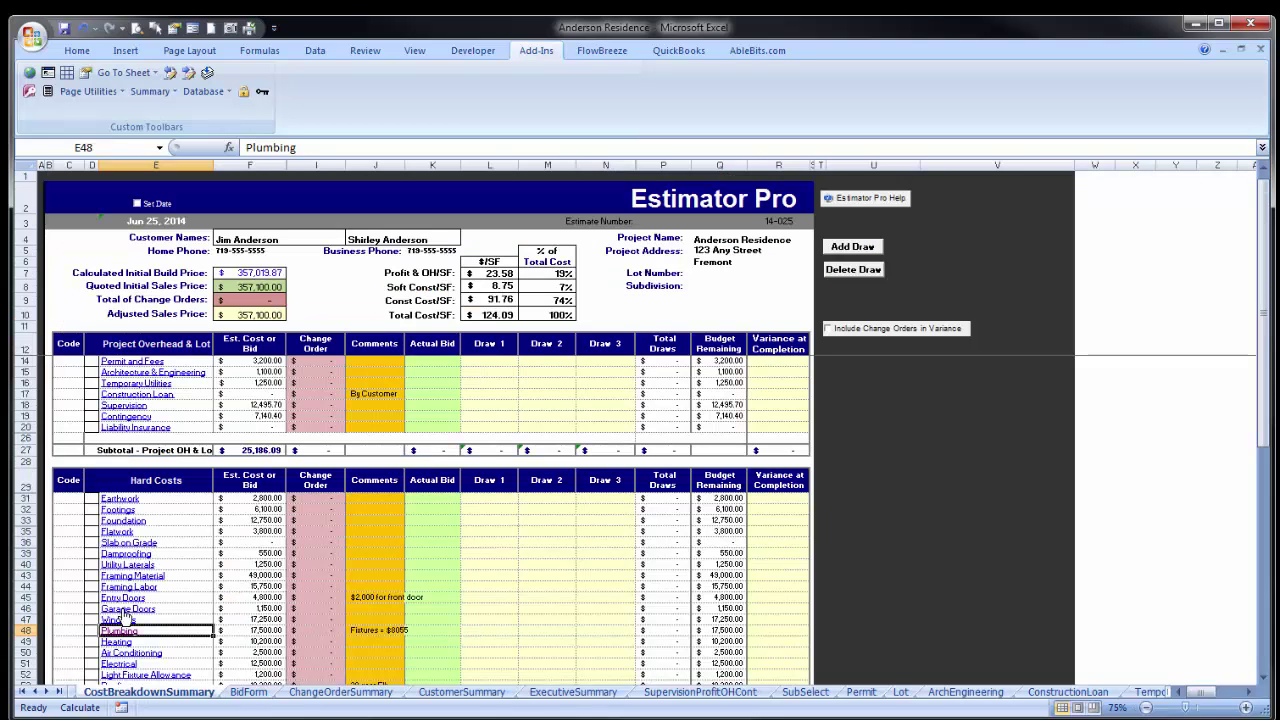
left_click(122, 598)
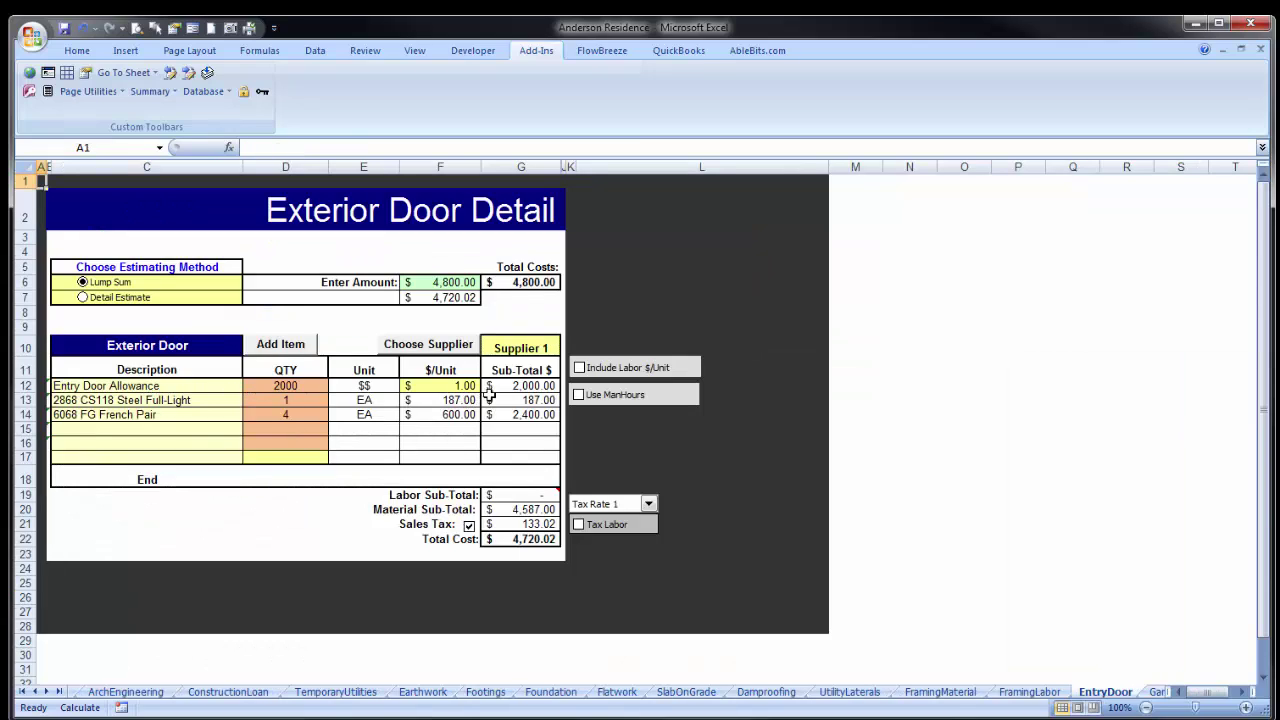
left_click(30, 72)
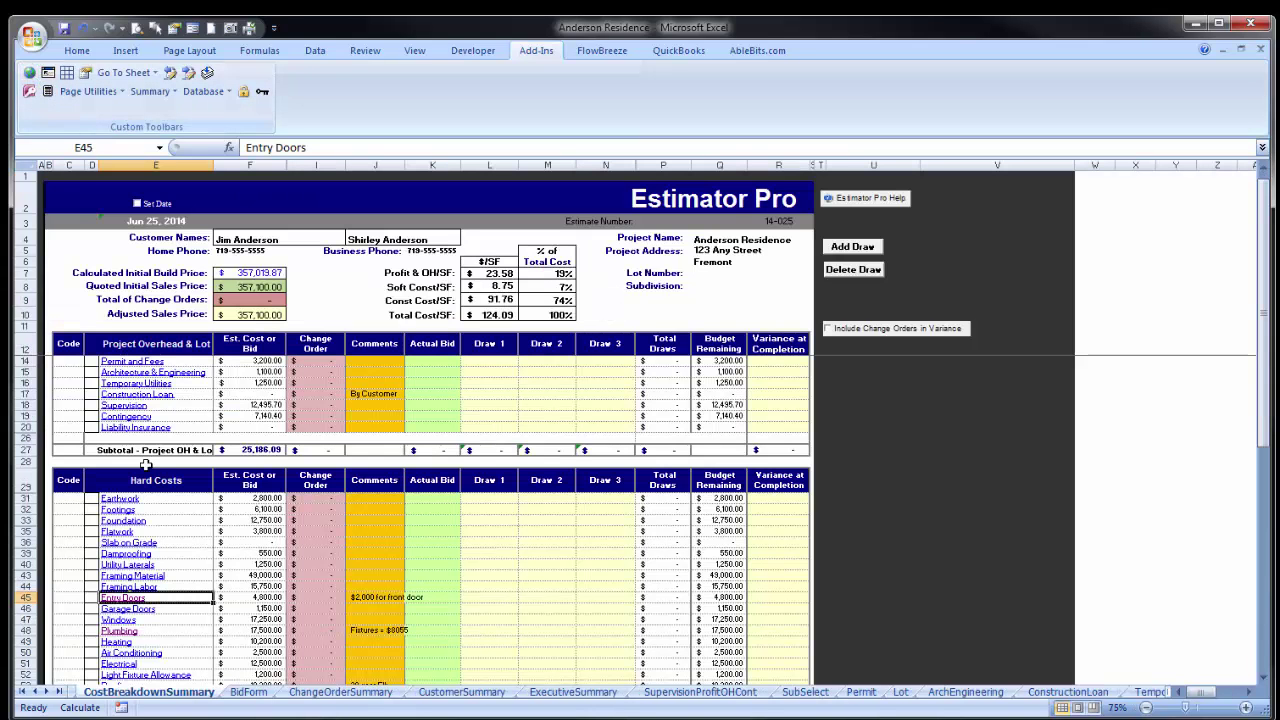
left_click(250, 692)
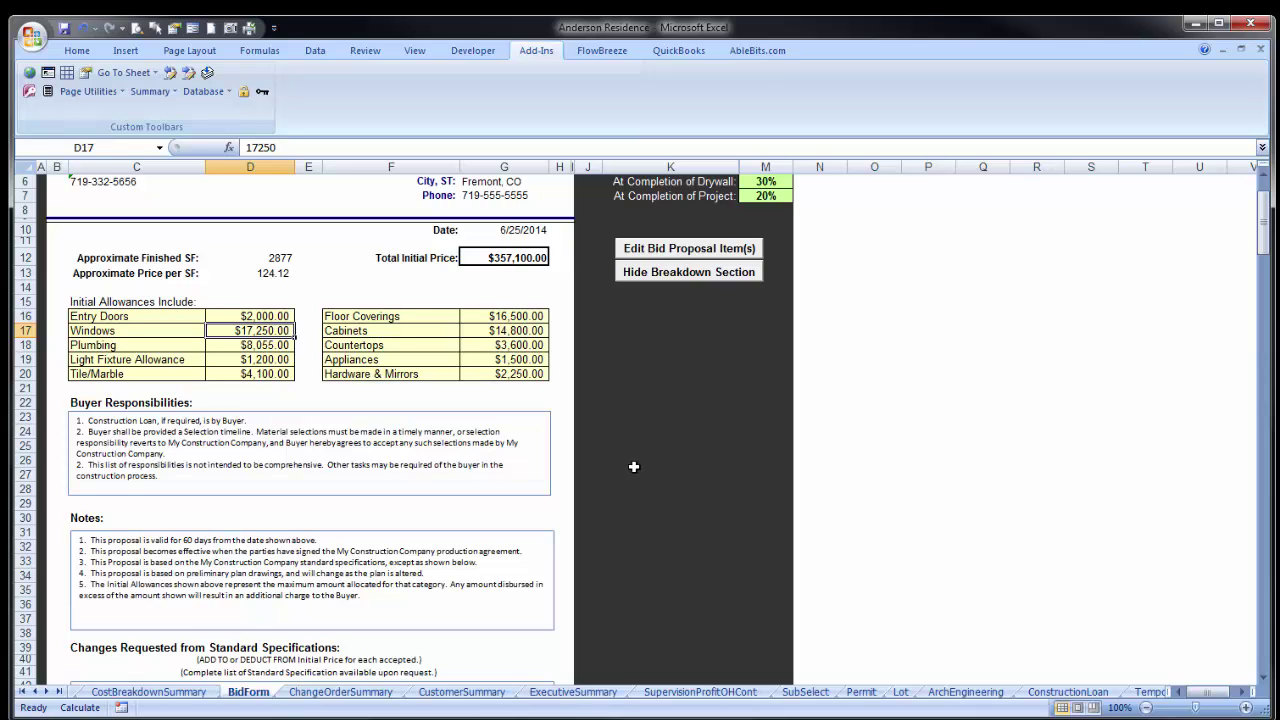
Review the finished bid form from the company header and allowances through the notes, requested changes, payment schedule and signature lines
scroll(632, 467, "up", 2)
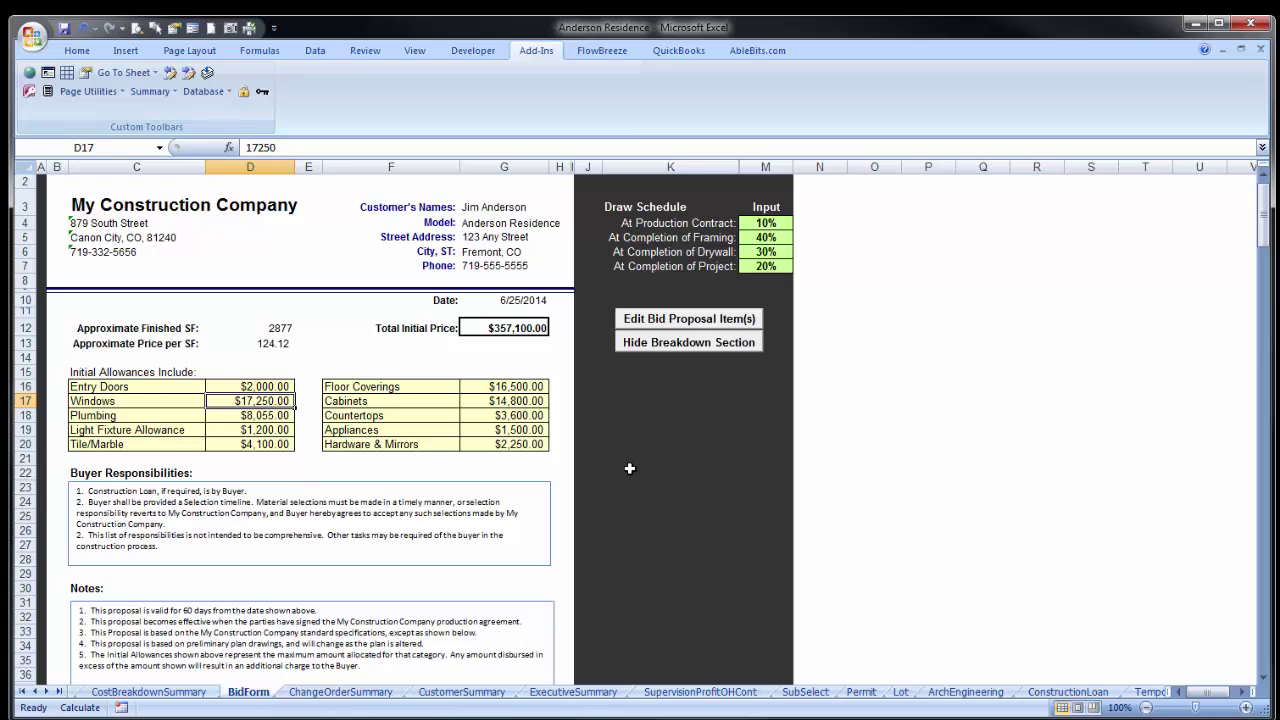
scroll(630, 468, "up", 1)
scroll(628, 469, "down", 4)
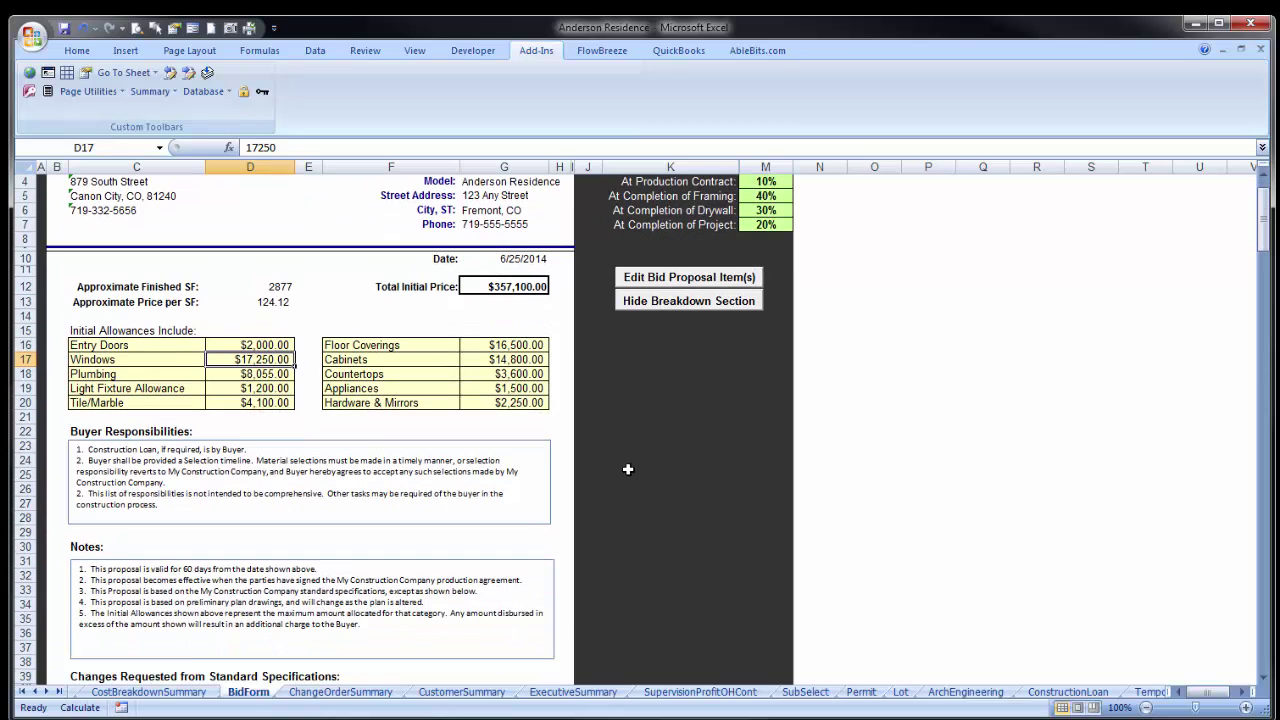
scroll(628, 469, "down", 6)
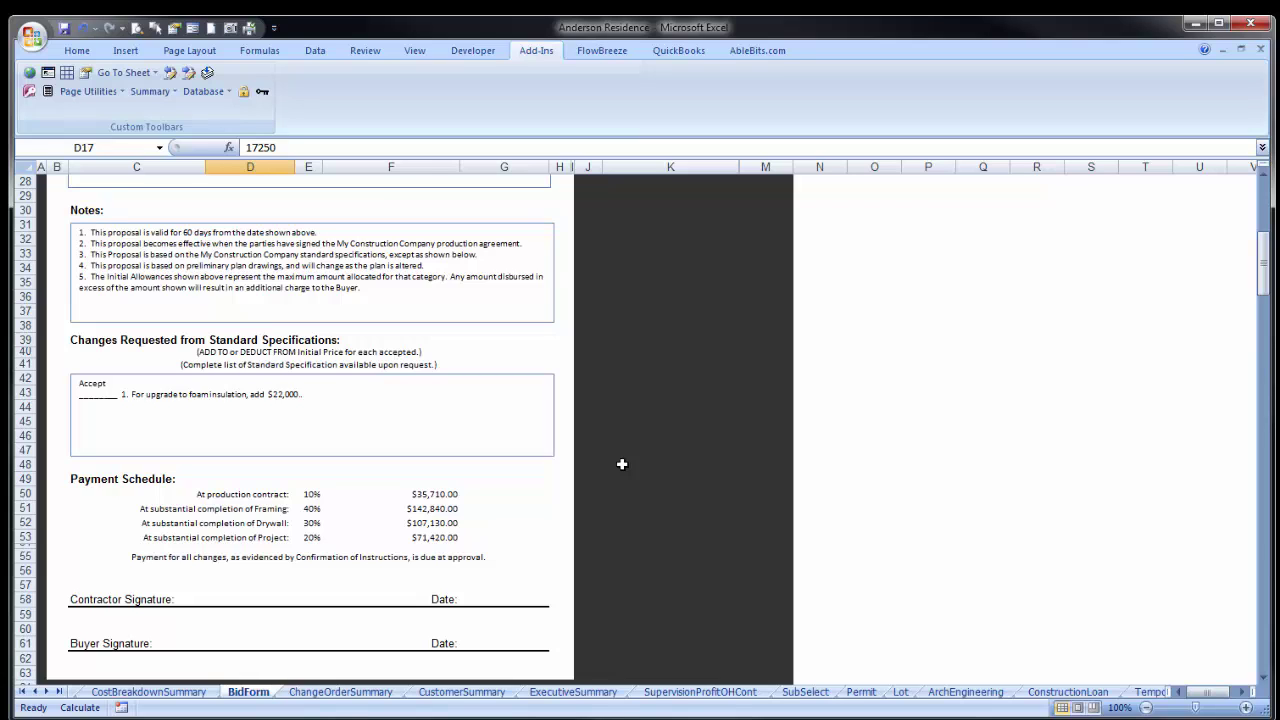
scroll(622, 464, "up", 2)
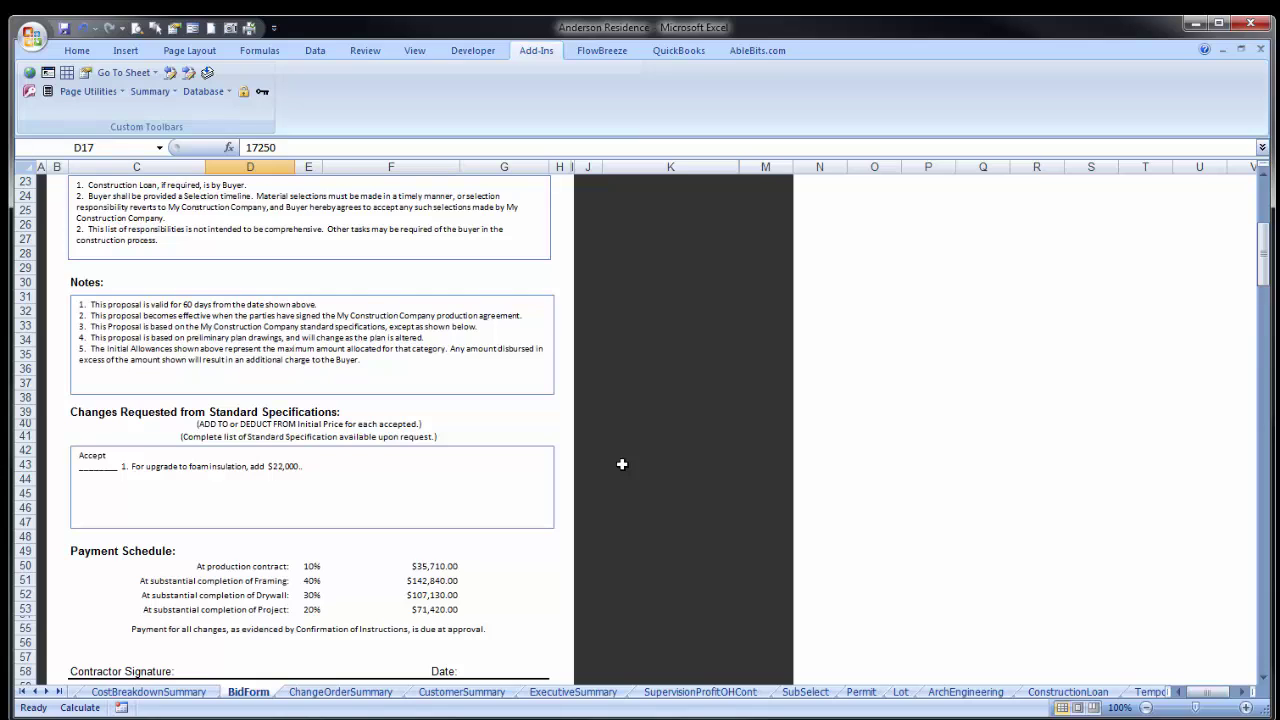
scroll(622, 464, "up", 4)
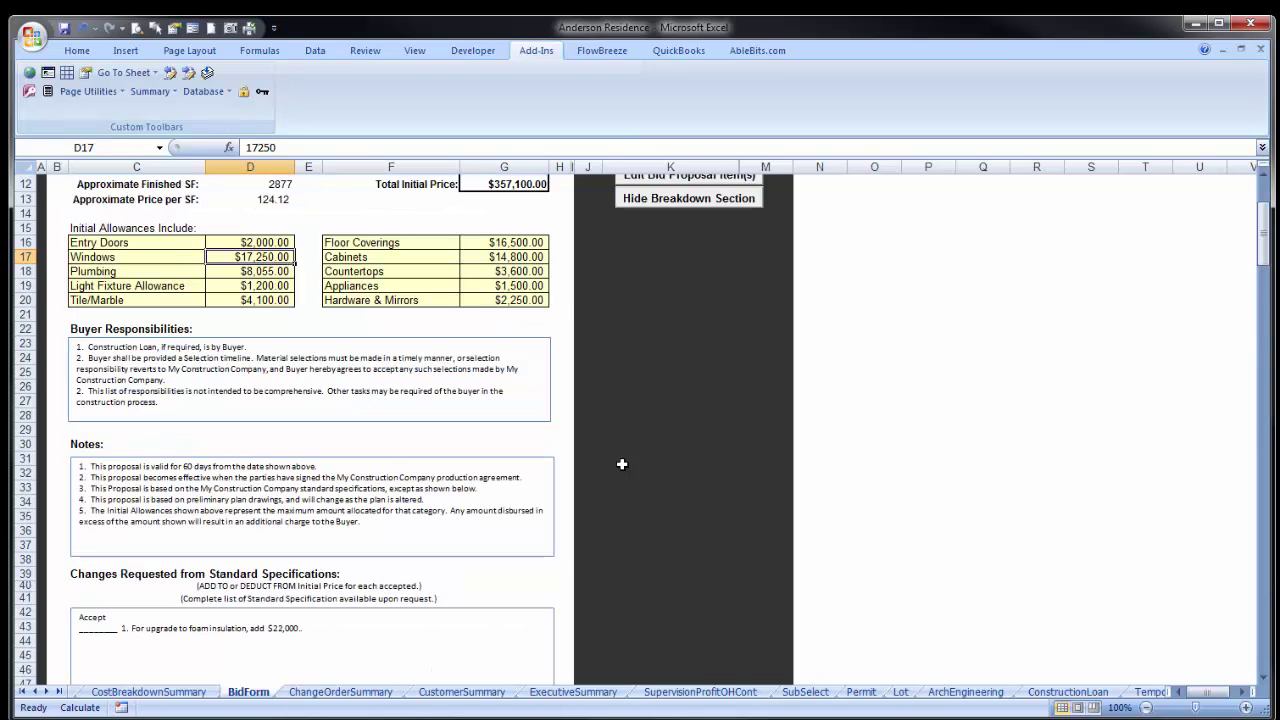
scroll(622, 464, "down", 1)
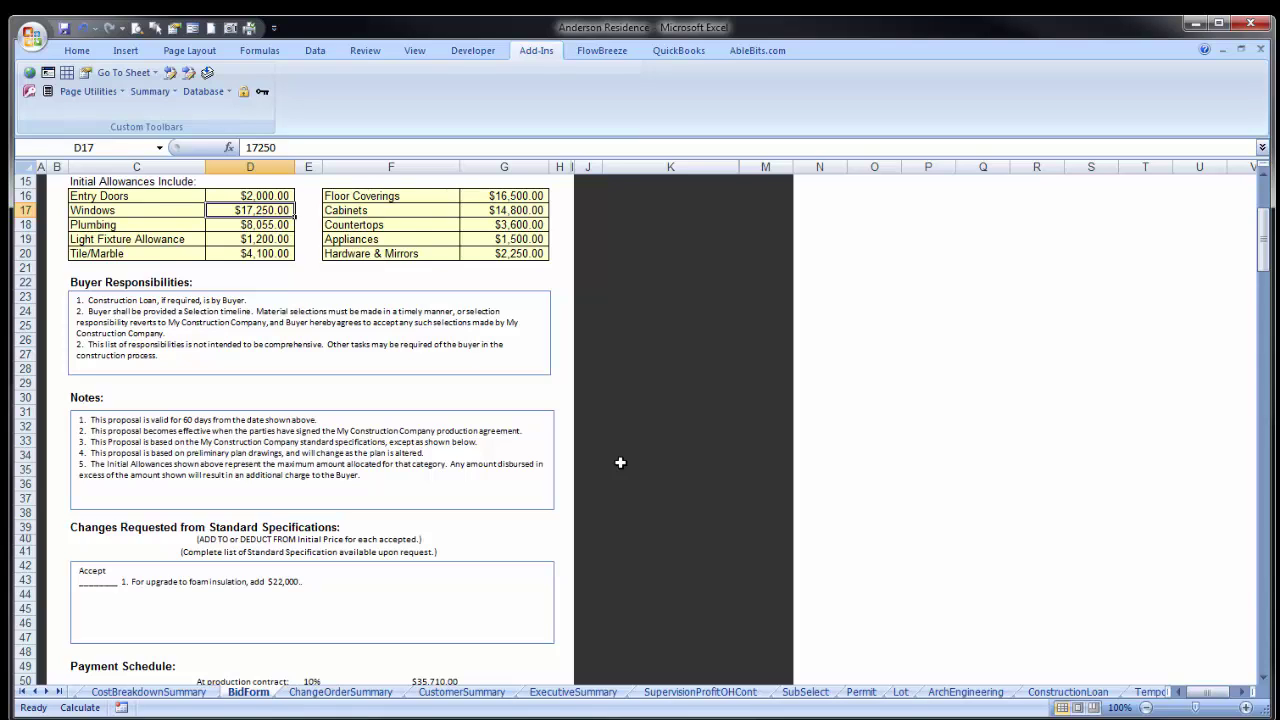
scroll(620, 462, "up", 2)
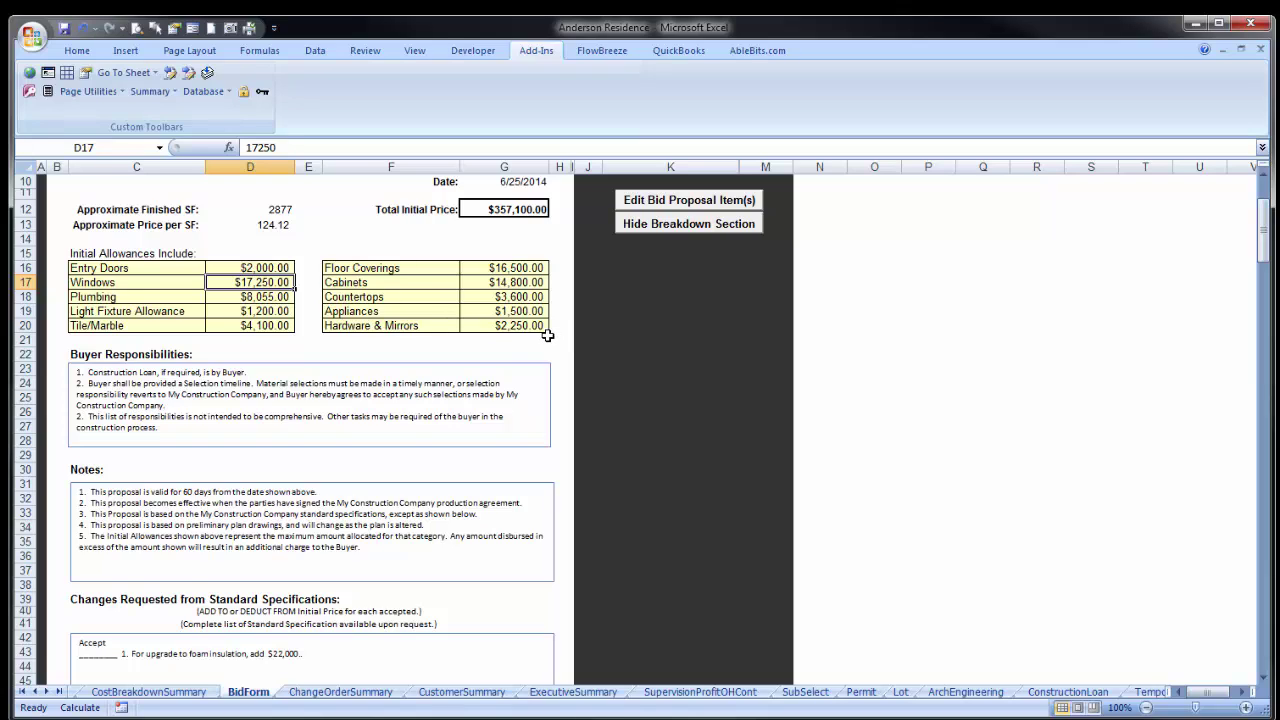
scroll(548, 335, "down", 1)
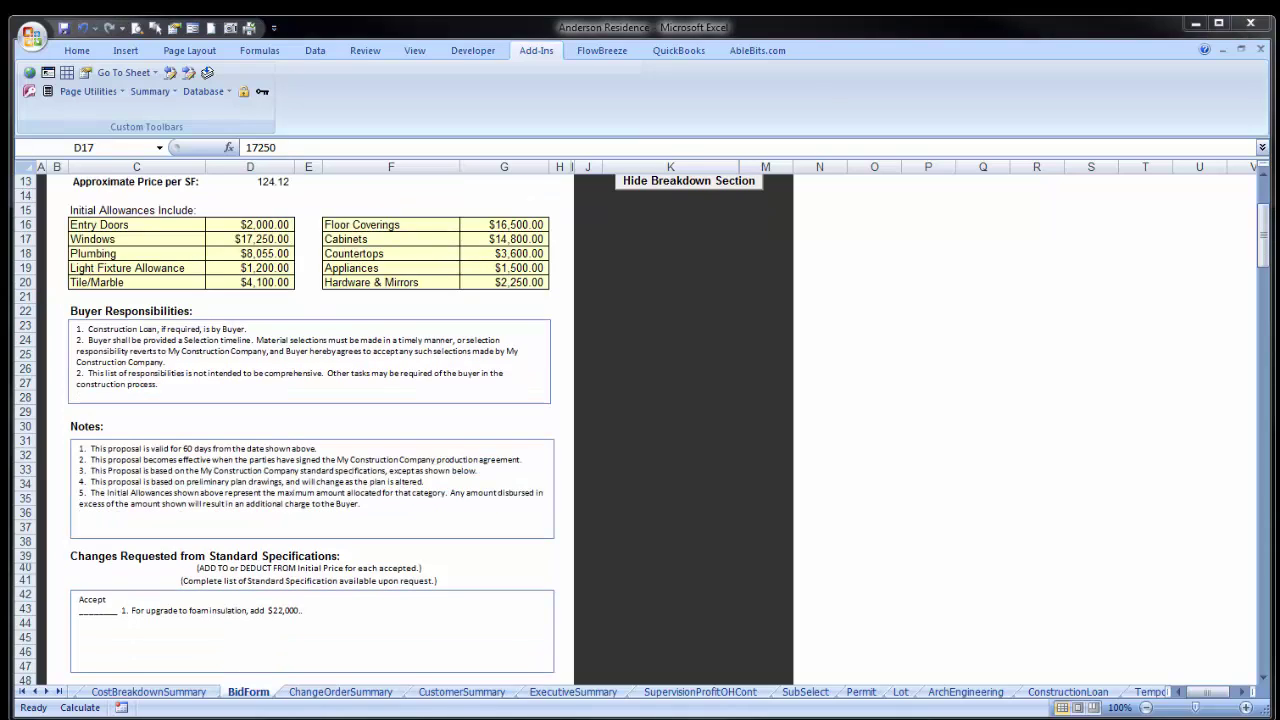